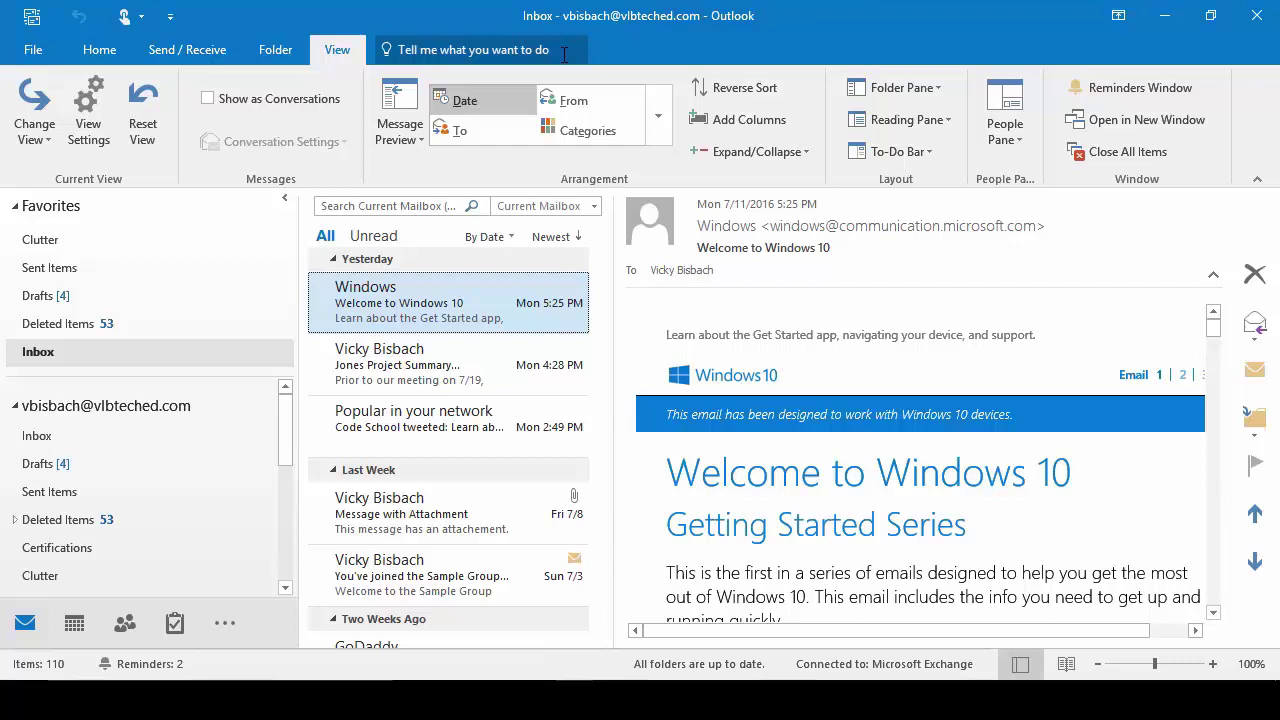
pyautogui.click(438, 50)
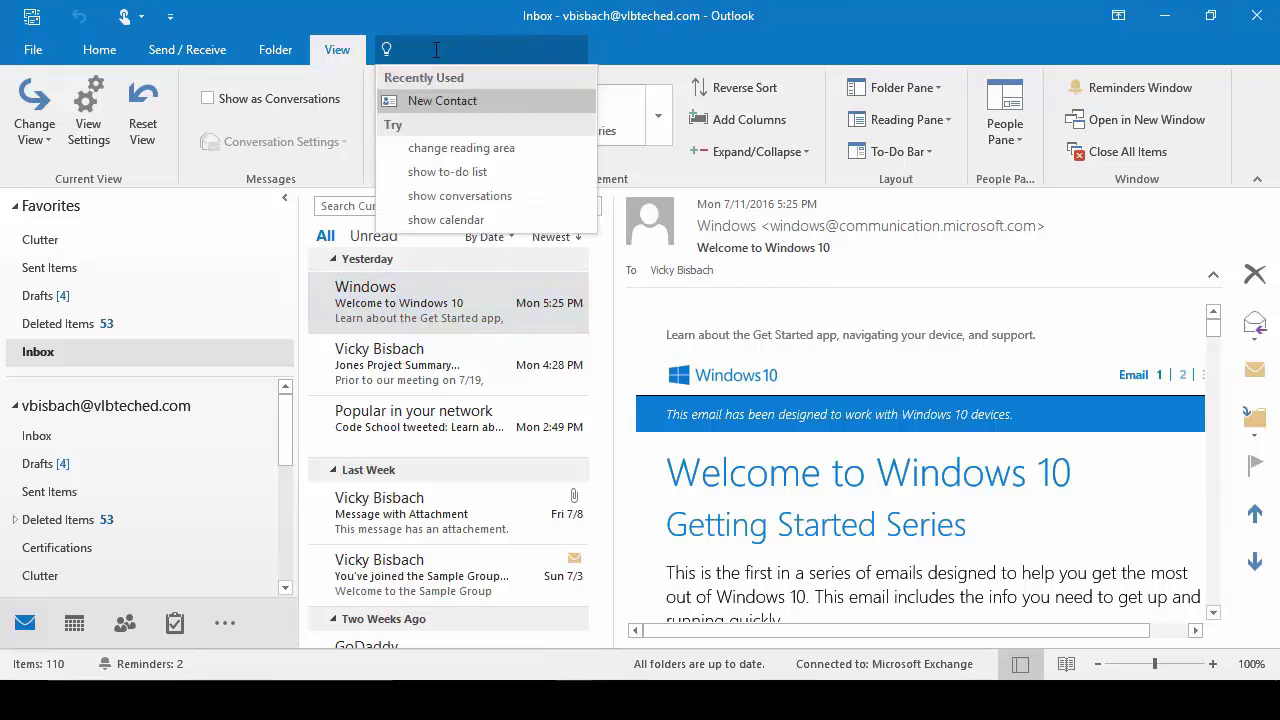
pyautogui.write('create contact')
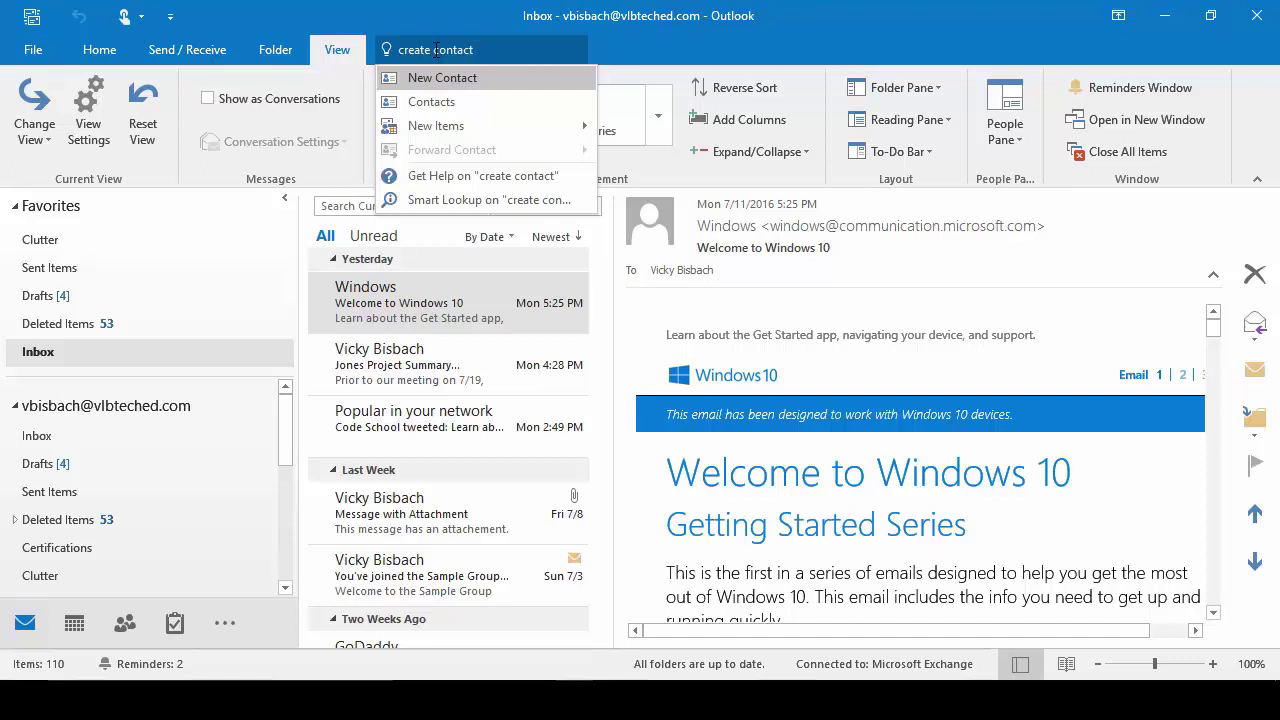
pyautogui.click(447, 80)
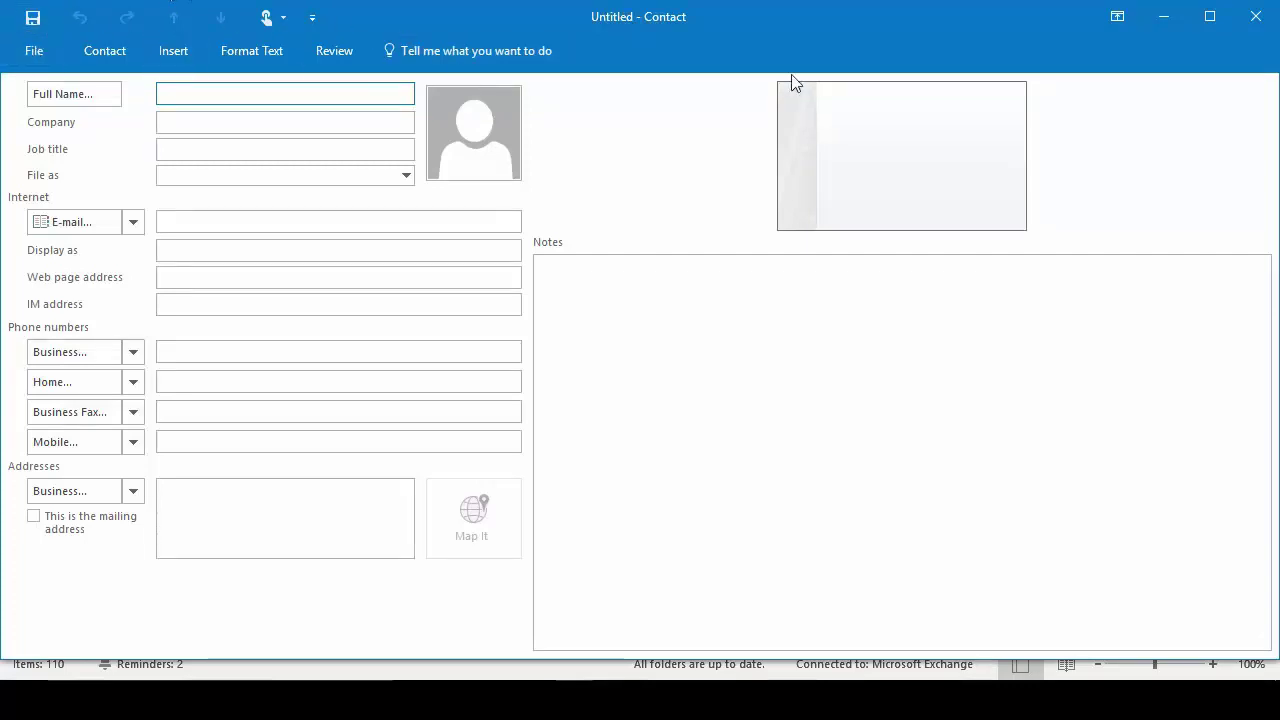
pyautogui.click(1255, 16)
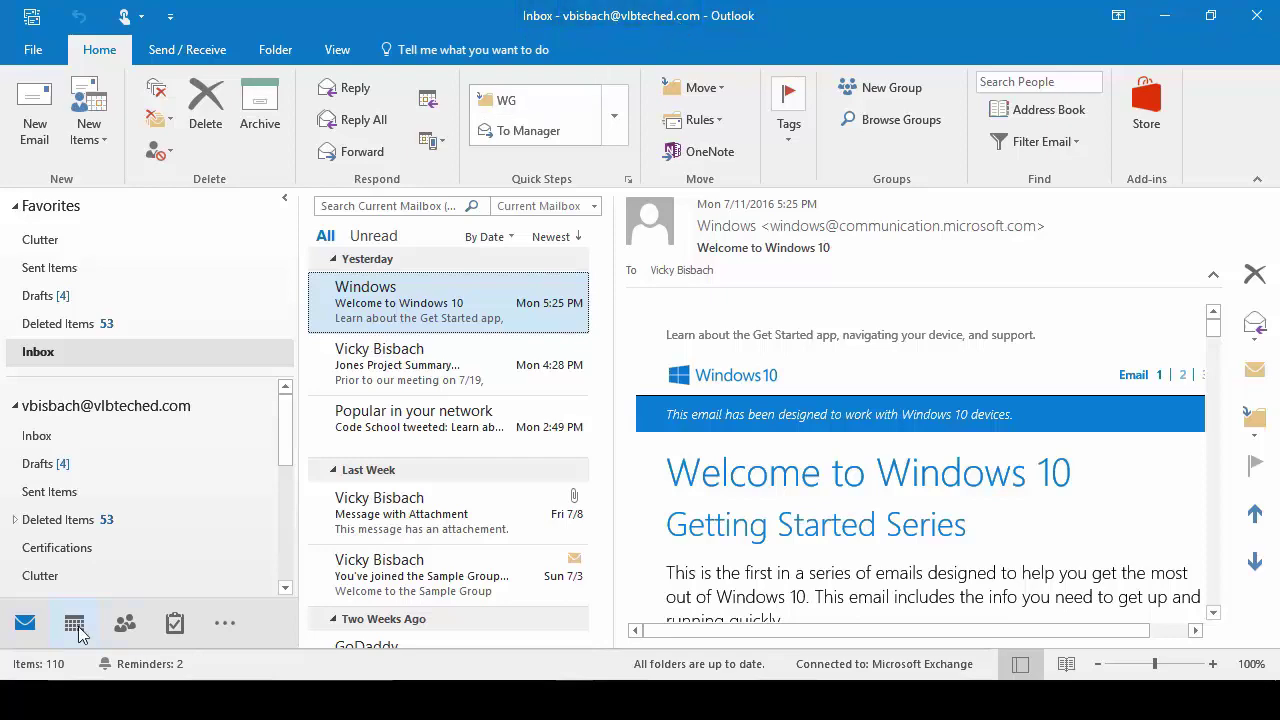
pyautogui.hotkey('ctrl', '2')
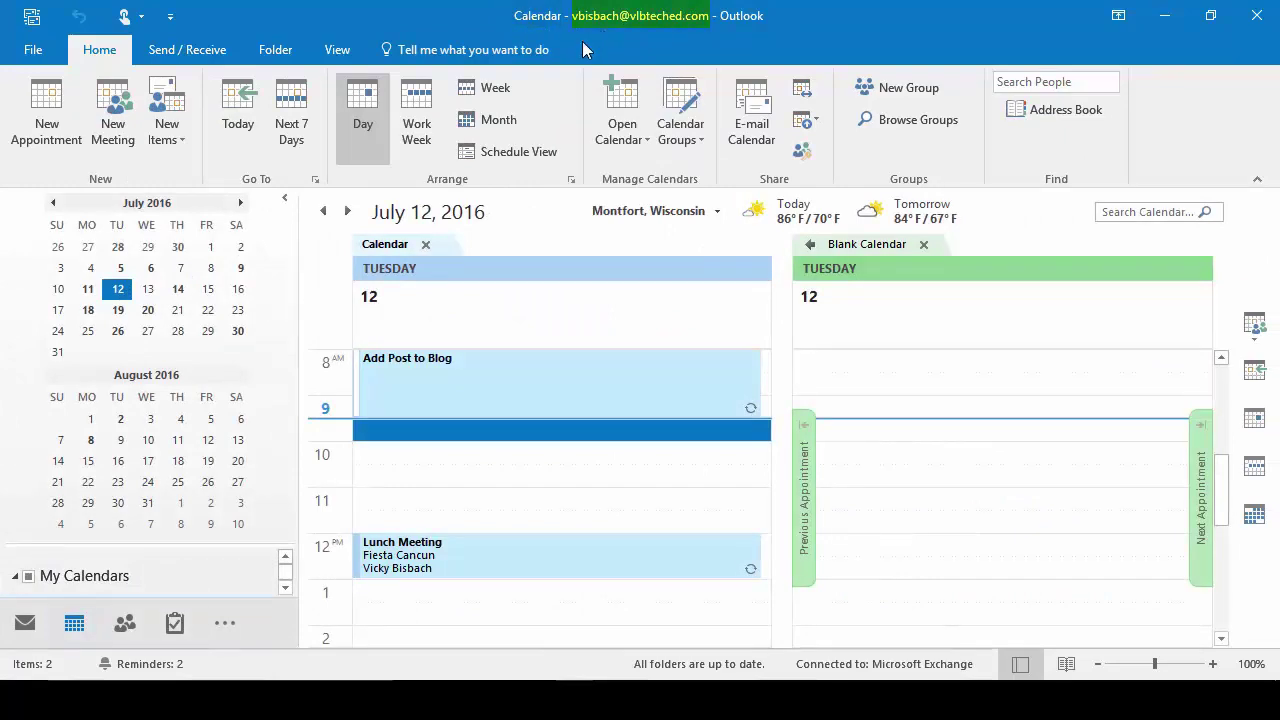
pyautogui.click(25, 623)
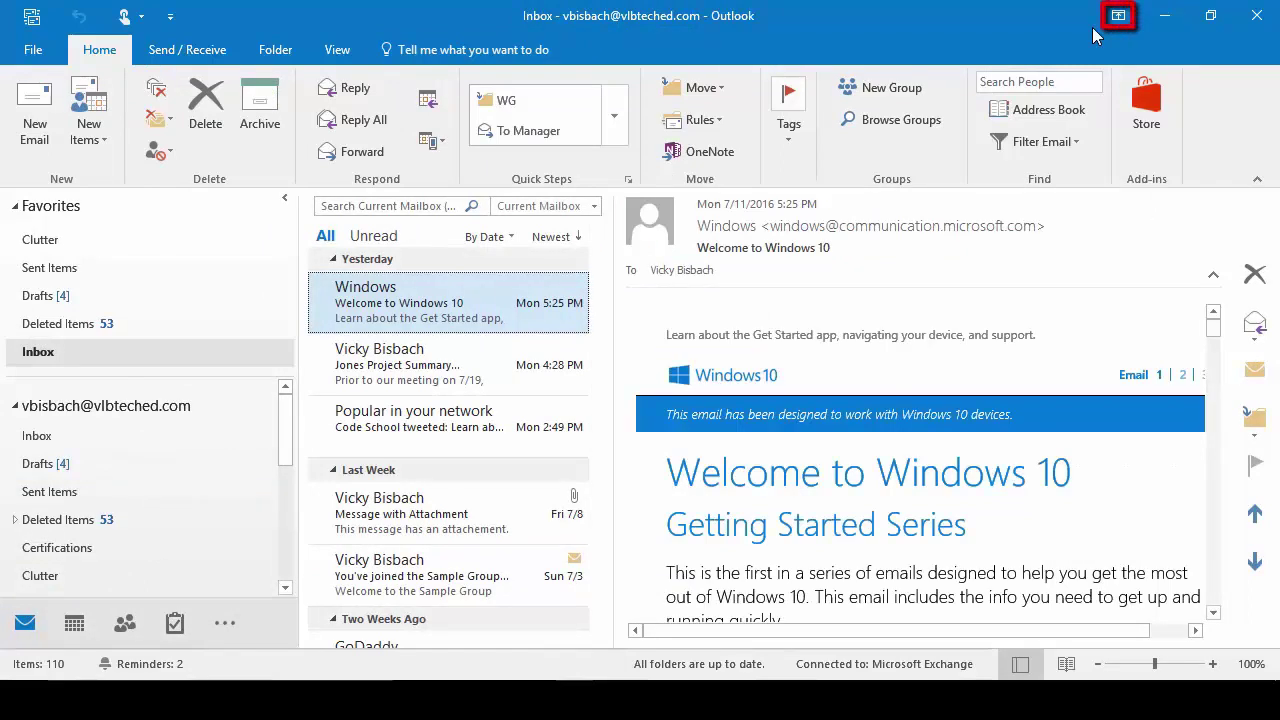
pyautogui.click(1119, 17)
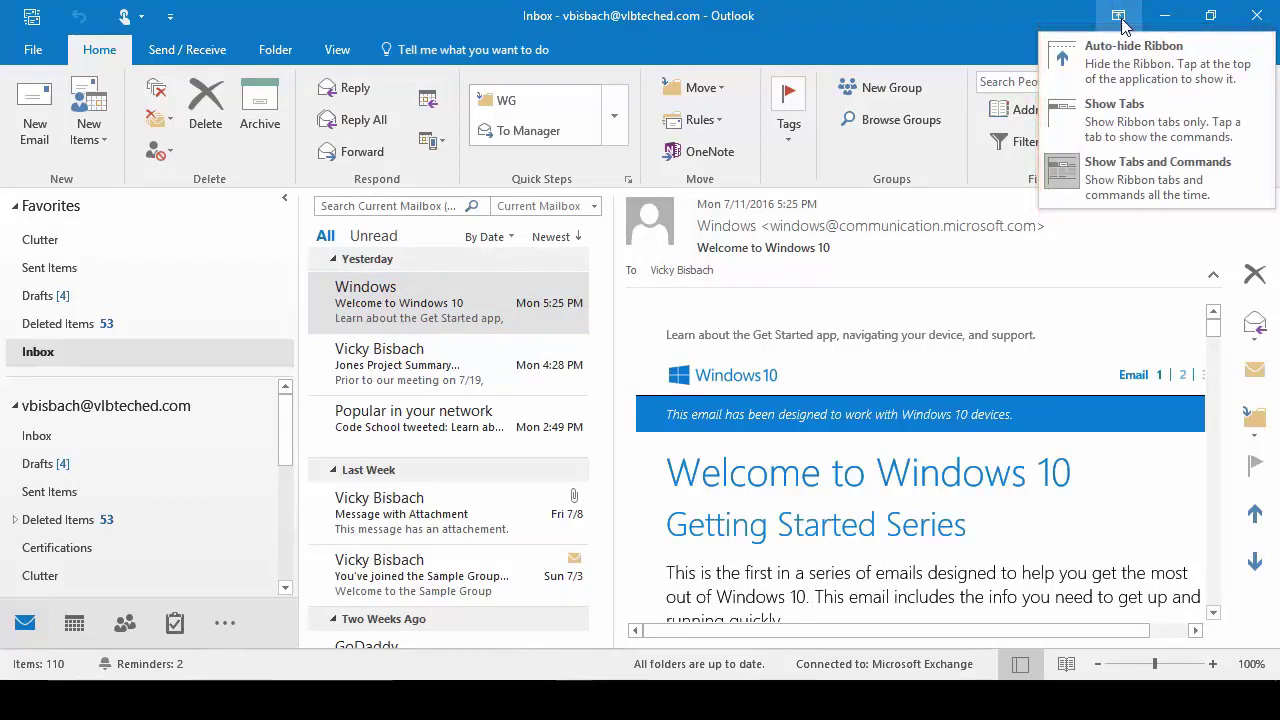
pyautogui.click(1126, 70)
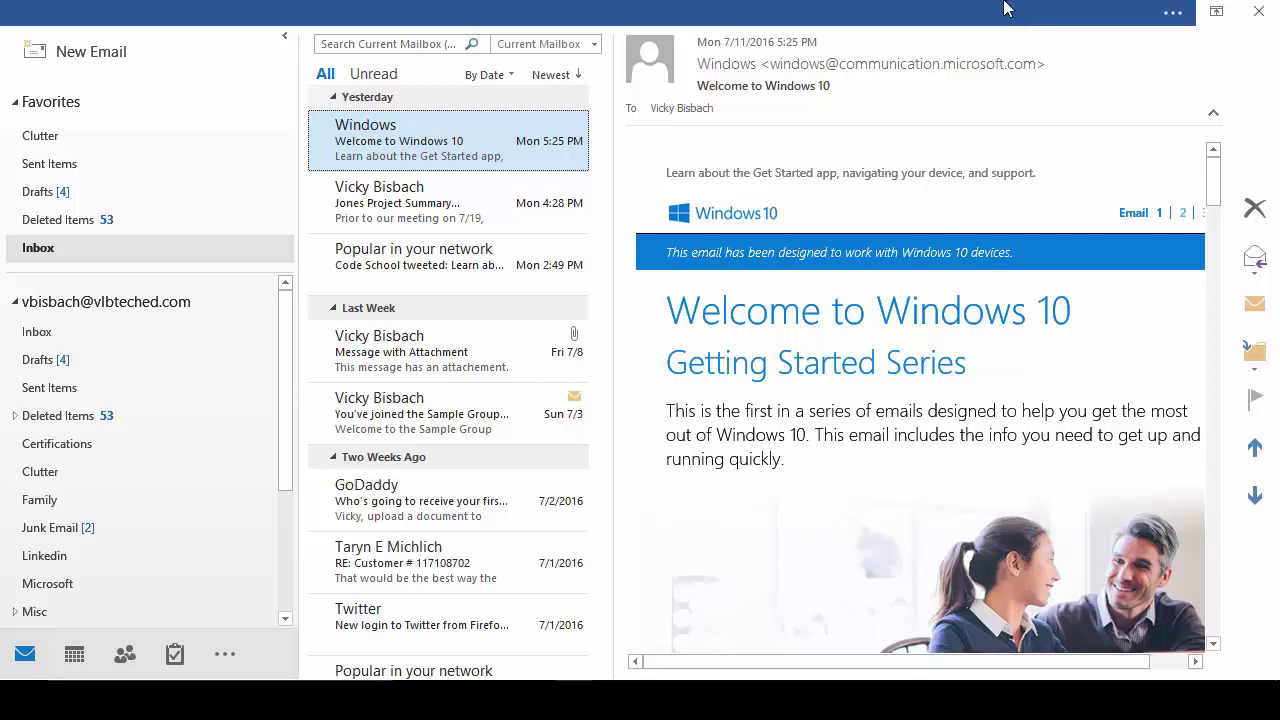
pyautogui.click(1006, 9)
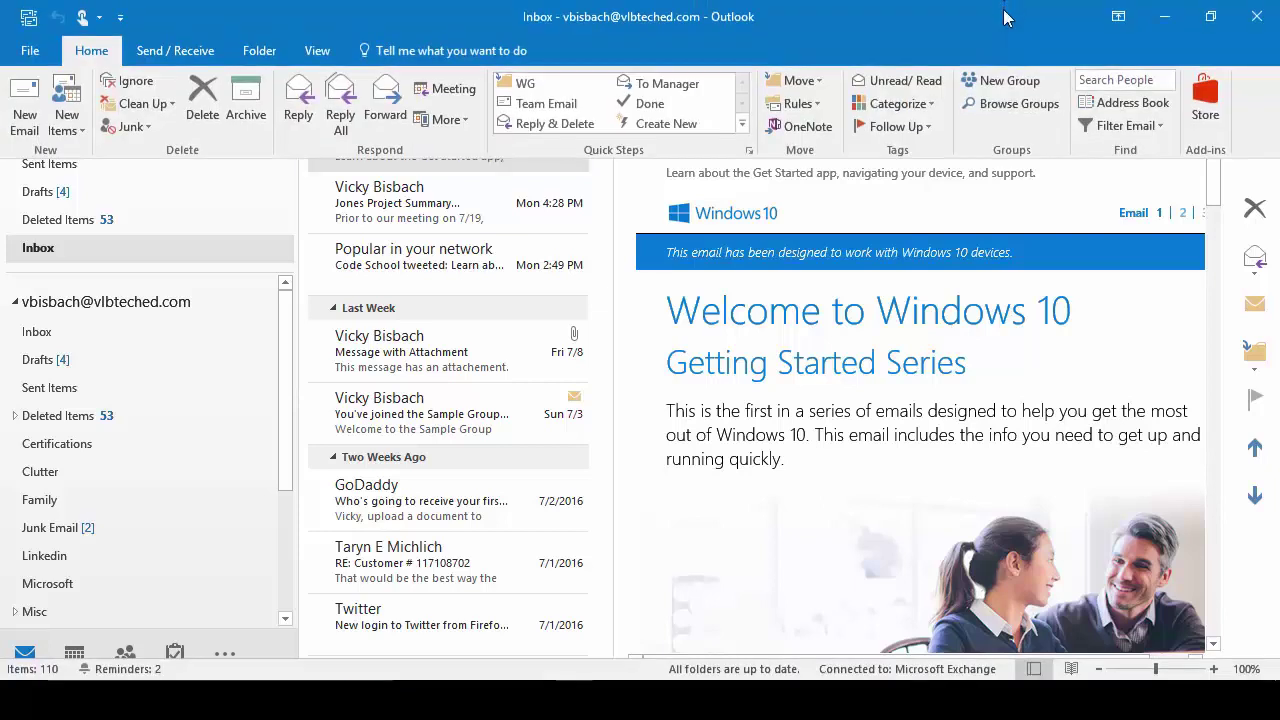
pyautogui.click(1117, 18)
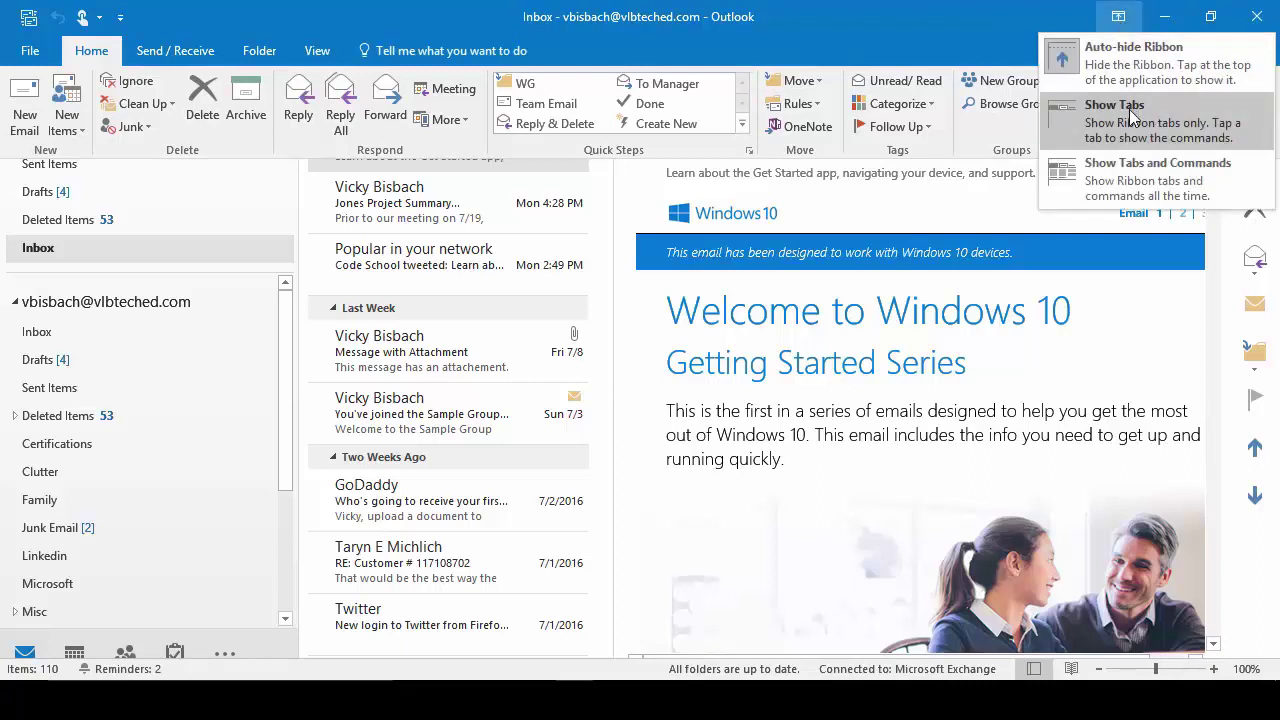
pyautogui.click(1132, 115)
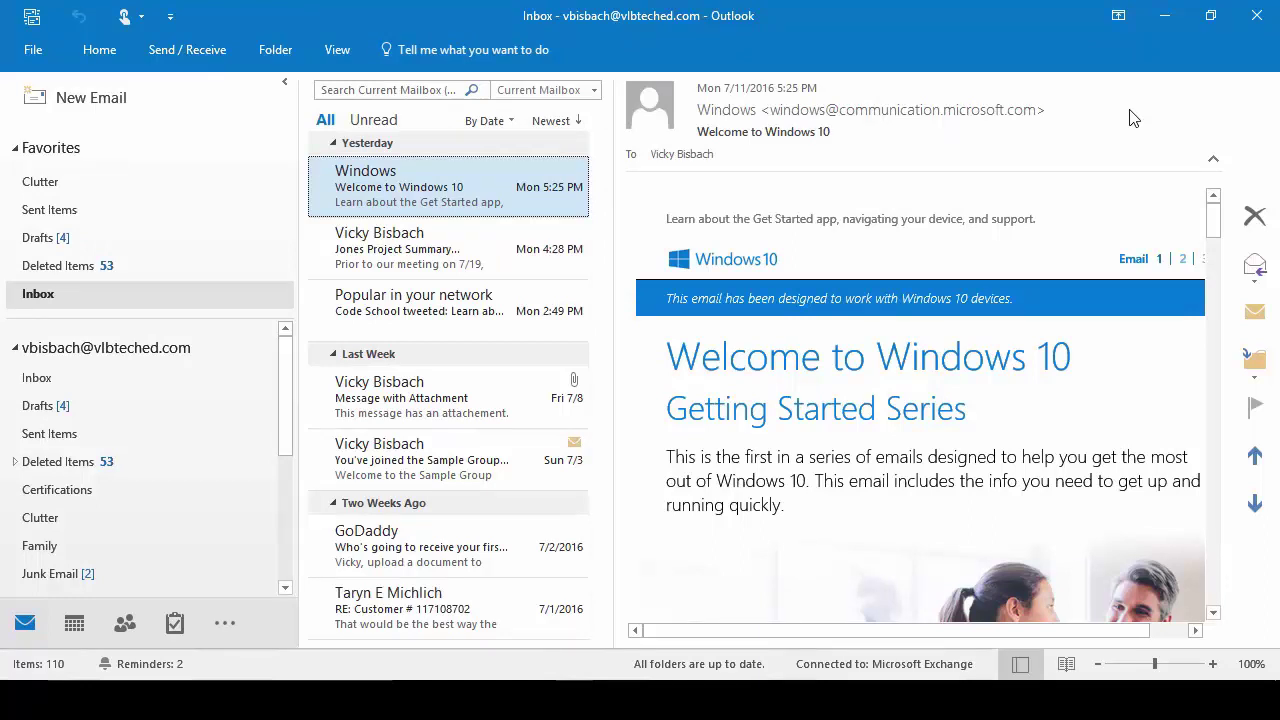
pyautogui.click(1118, 15)
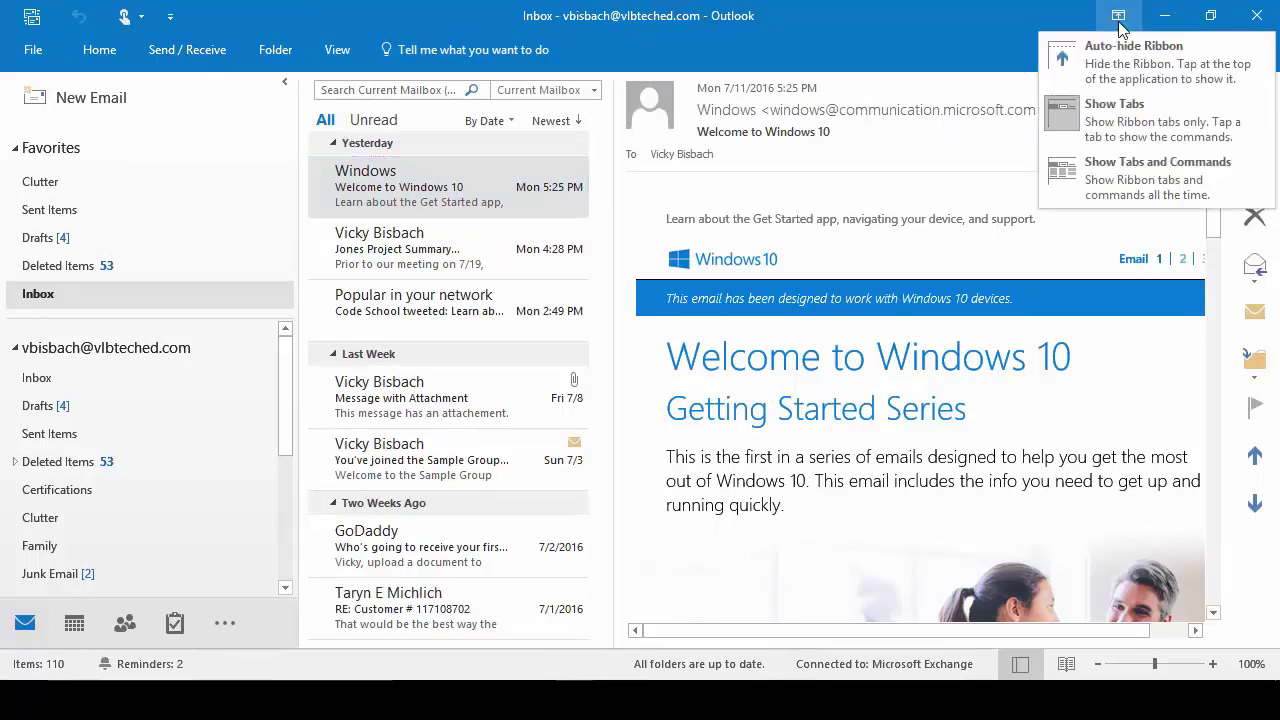
pyautogui.click(1136, 187)
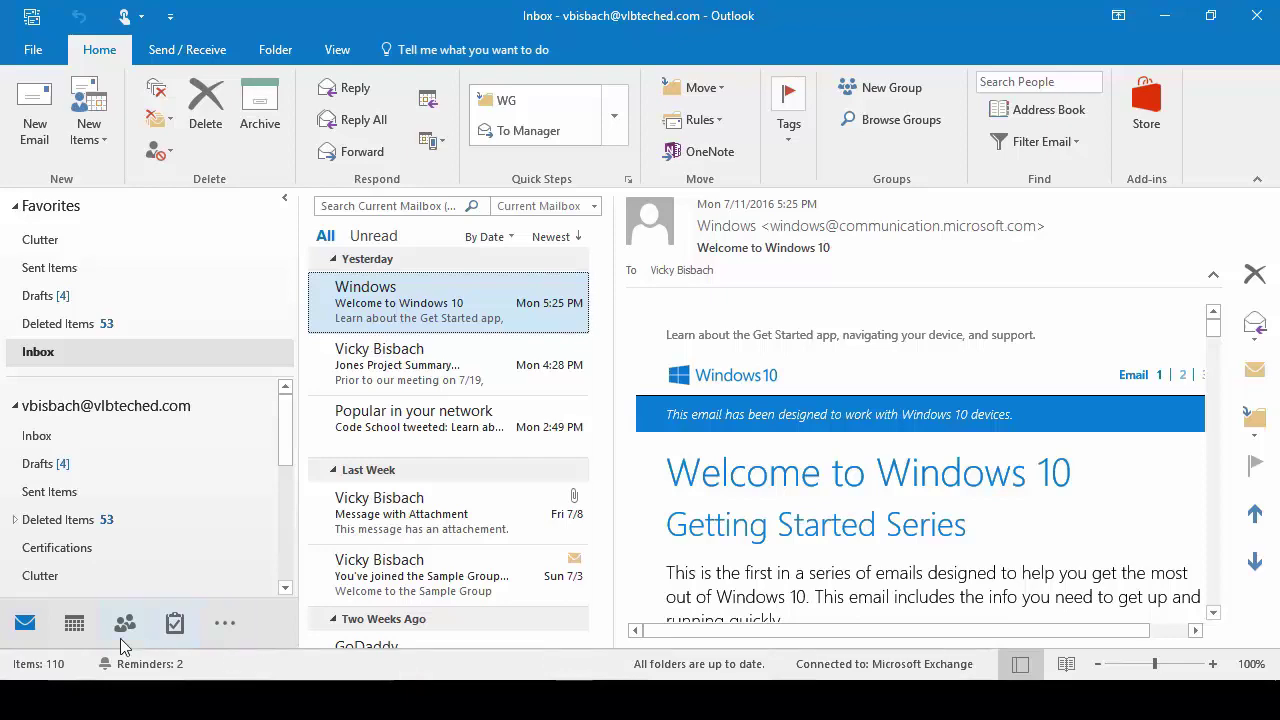
pyautogui.click(176, 624)
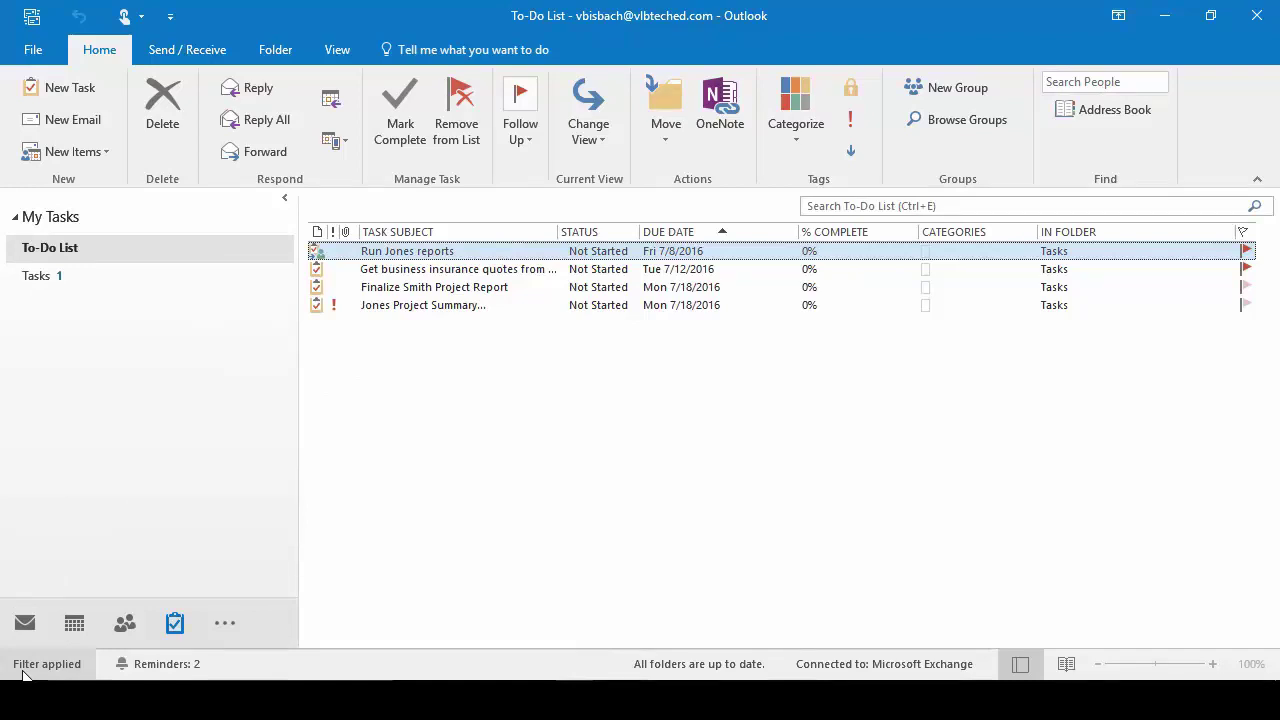
pyautogui.click(74, 625)
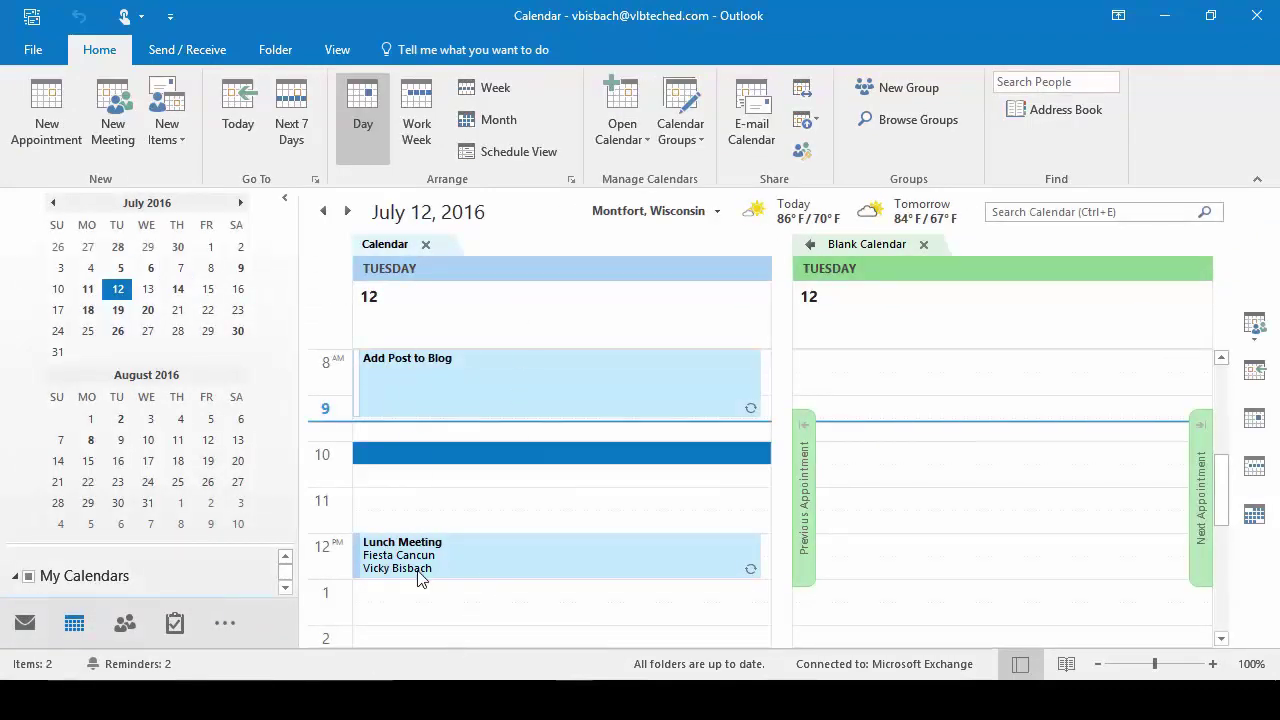
pyautogui.click(25, 624)
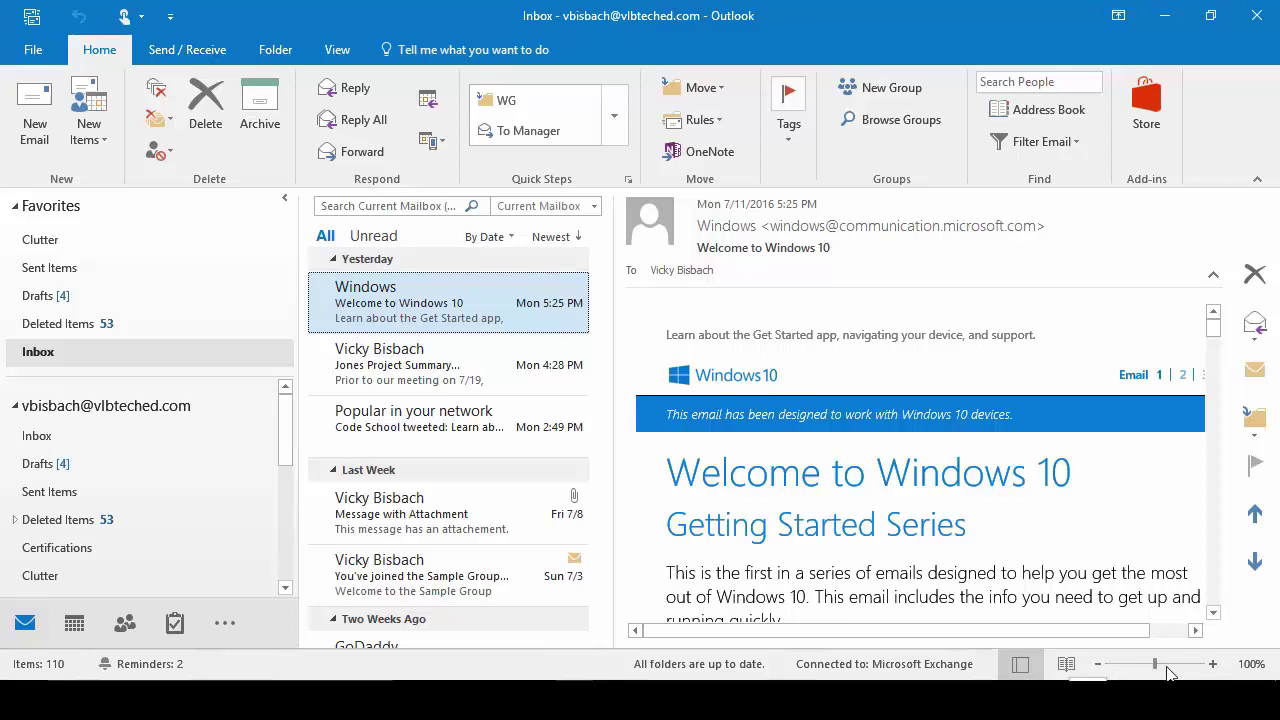
pyautogui.rightClick(481, 665)
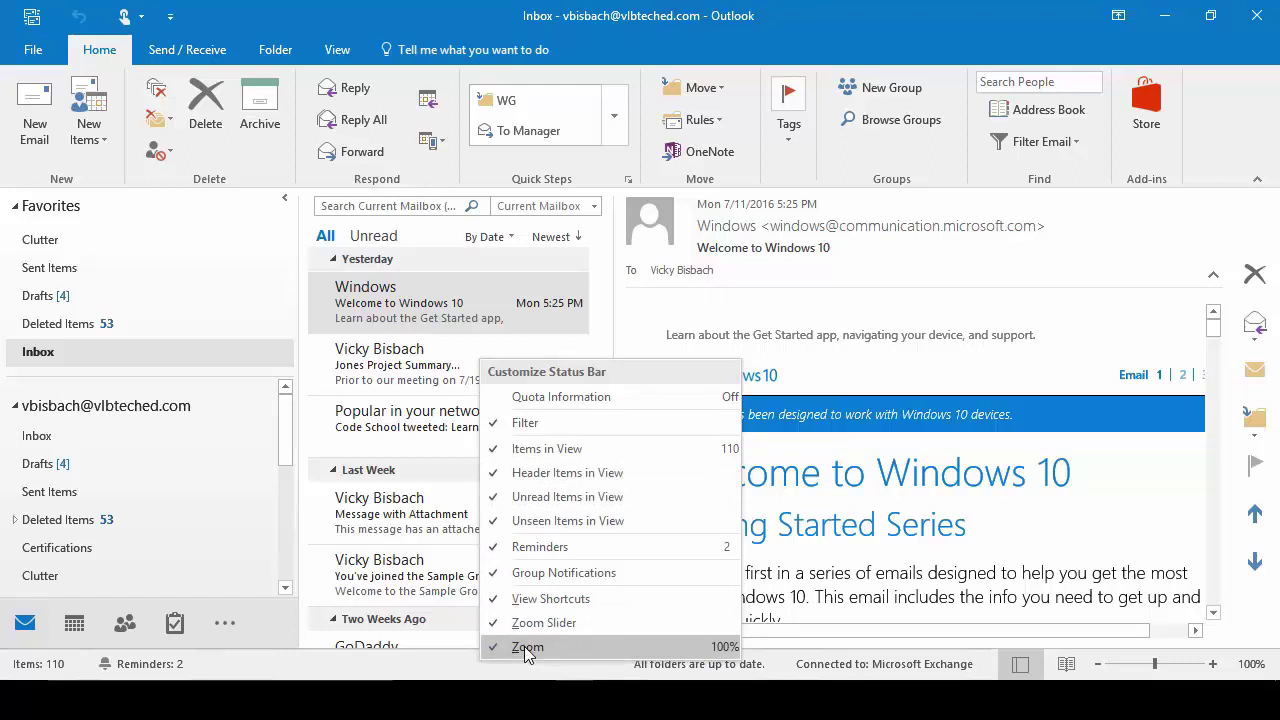
pyautogui.click(524, 548)
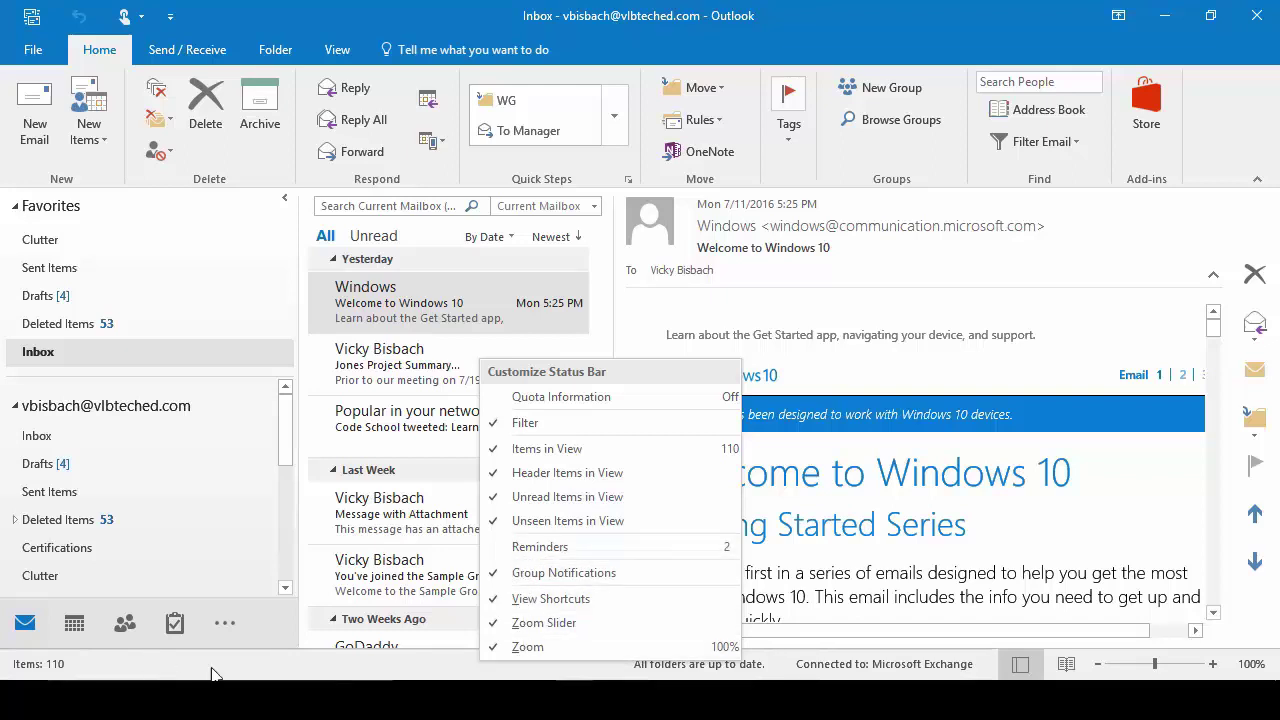
pyautogui.click(534, 546)
pyautogui.click(338, 675)
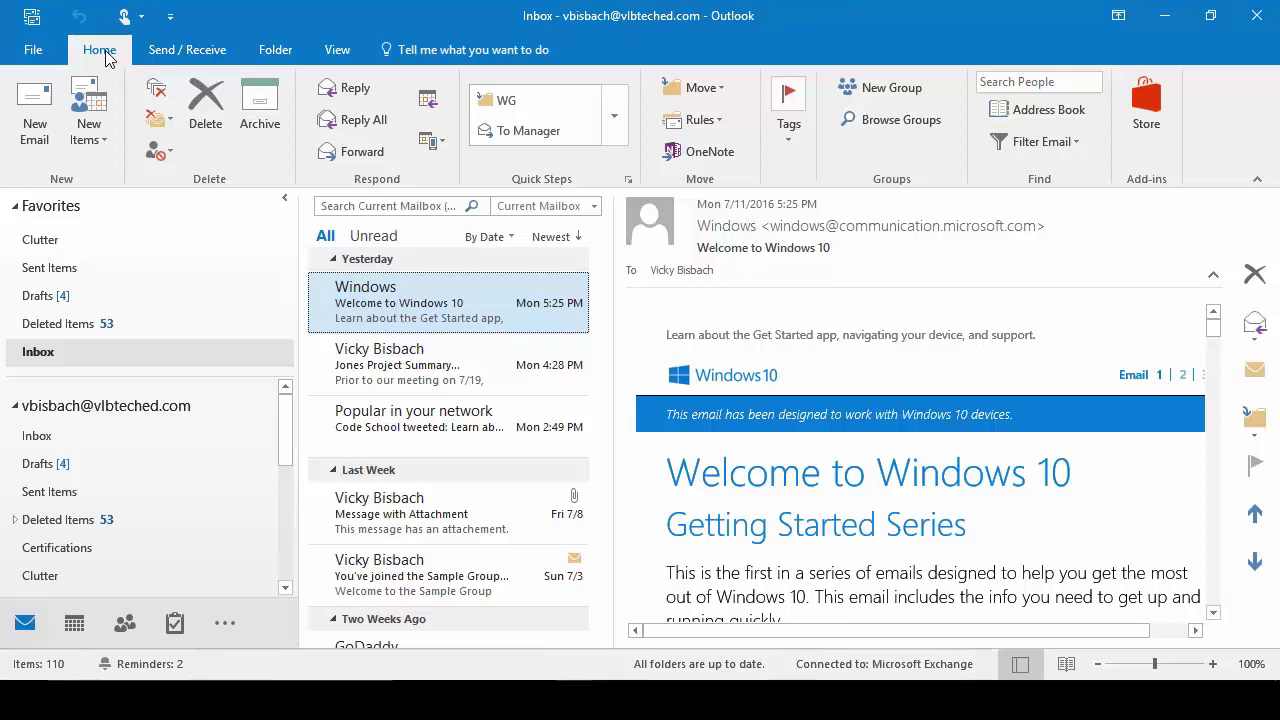
pyautogui.click(35, 52)
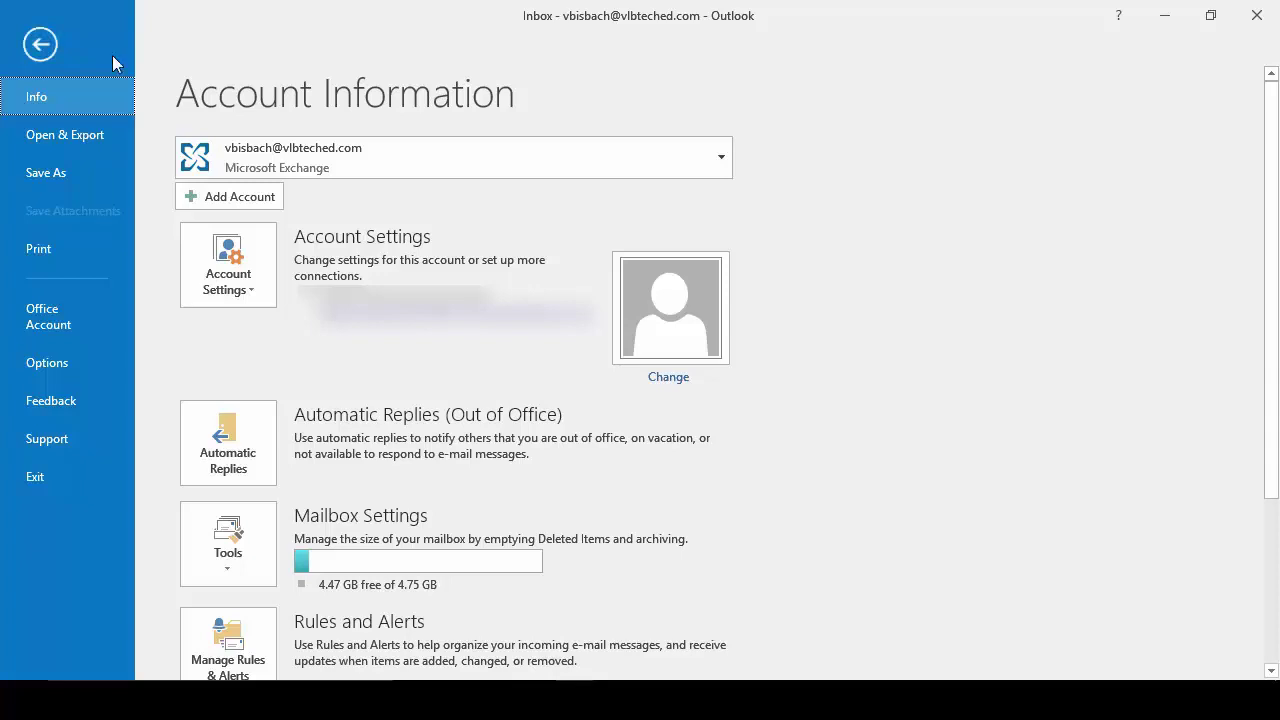
pyautogui.click(40, 46)
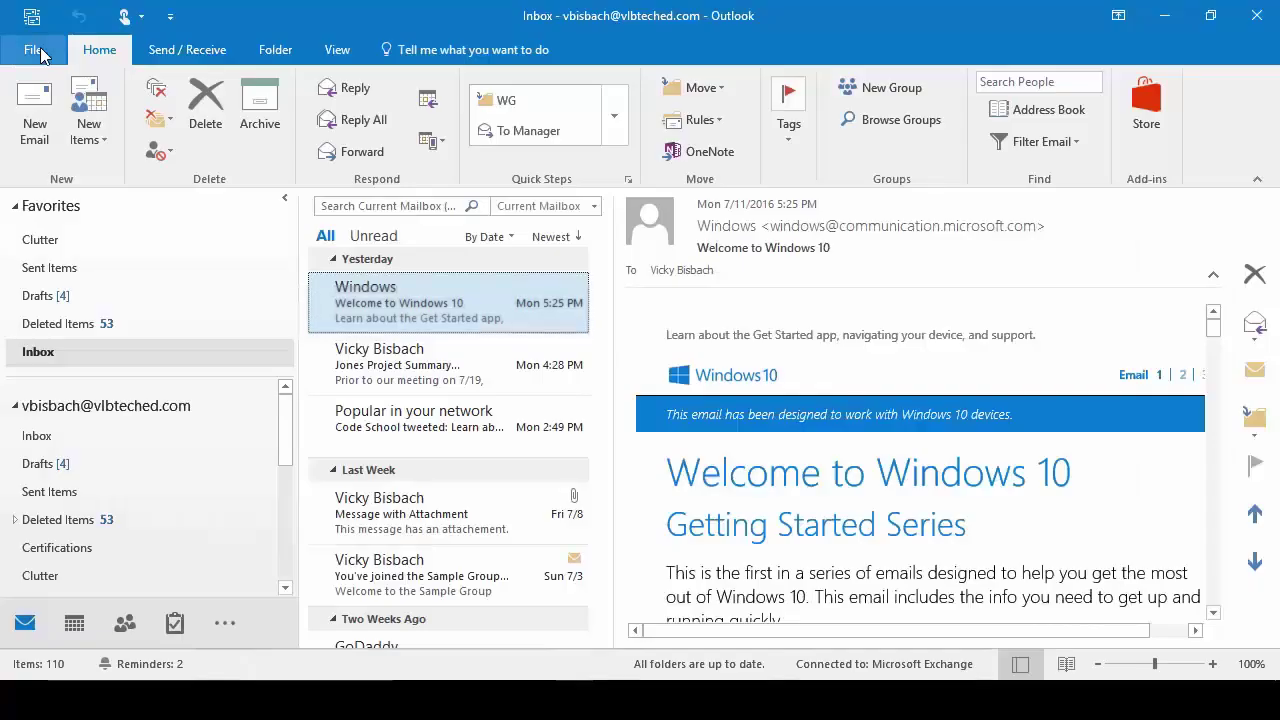
# Tour the Send/Receive, Folder and View tabs, expand the sort arrangements, and return to Home.
pyautogui.click(181, 58)
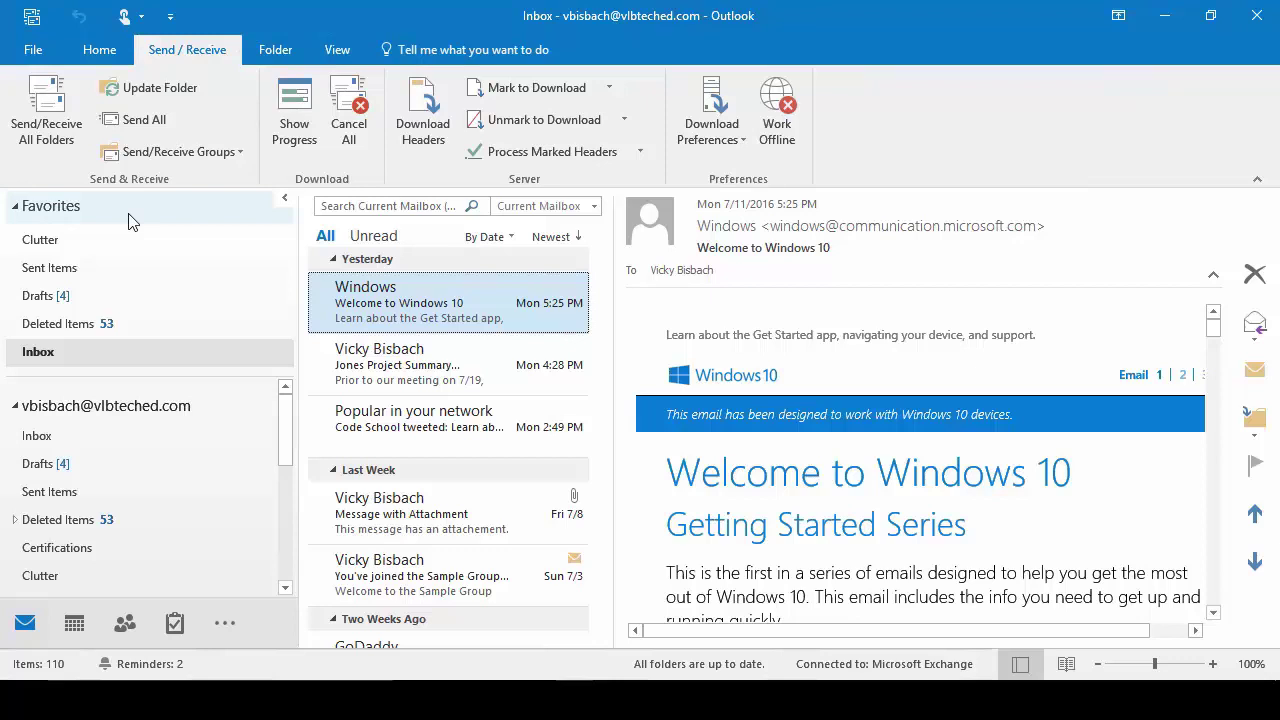
pyautogui.click(276, 50)
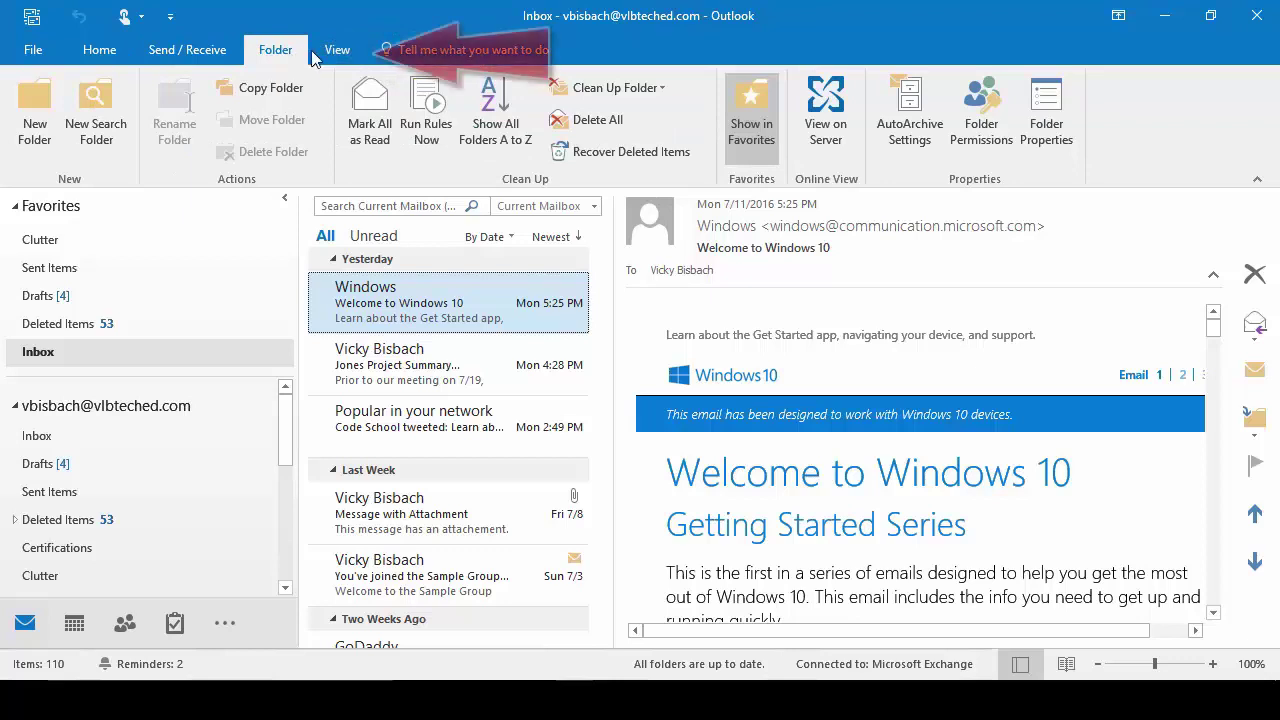
pyautogui.click(337, 52)
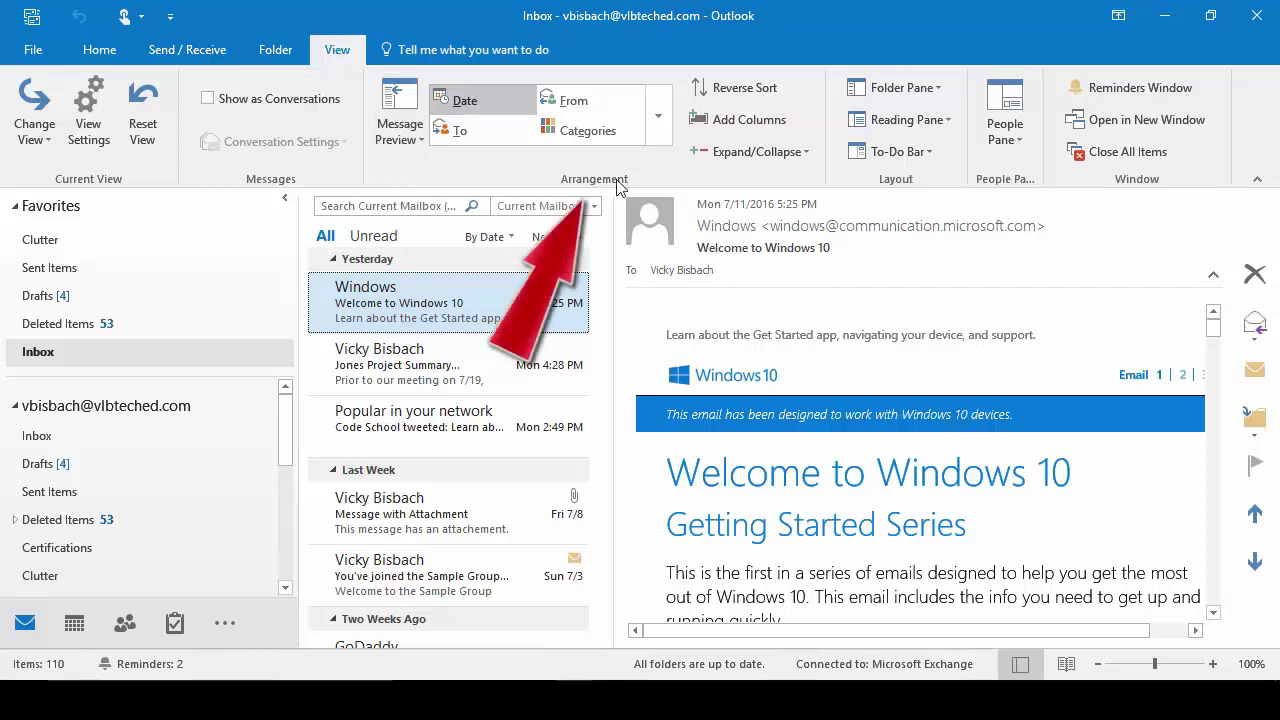
pyautogui.click(663, 124)
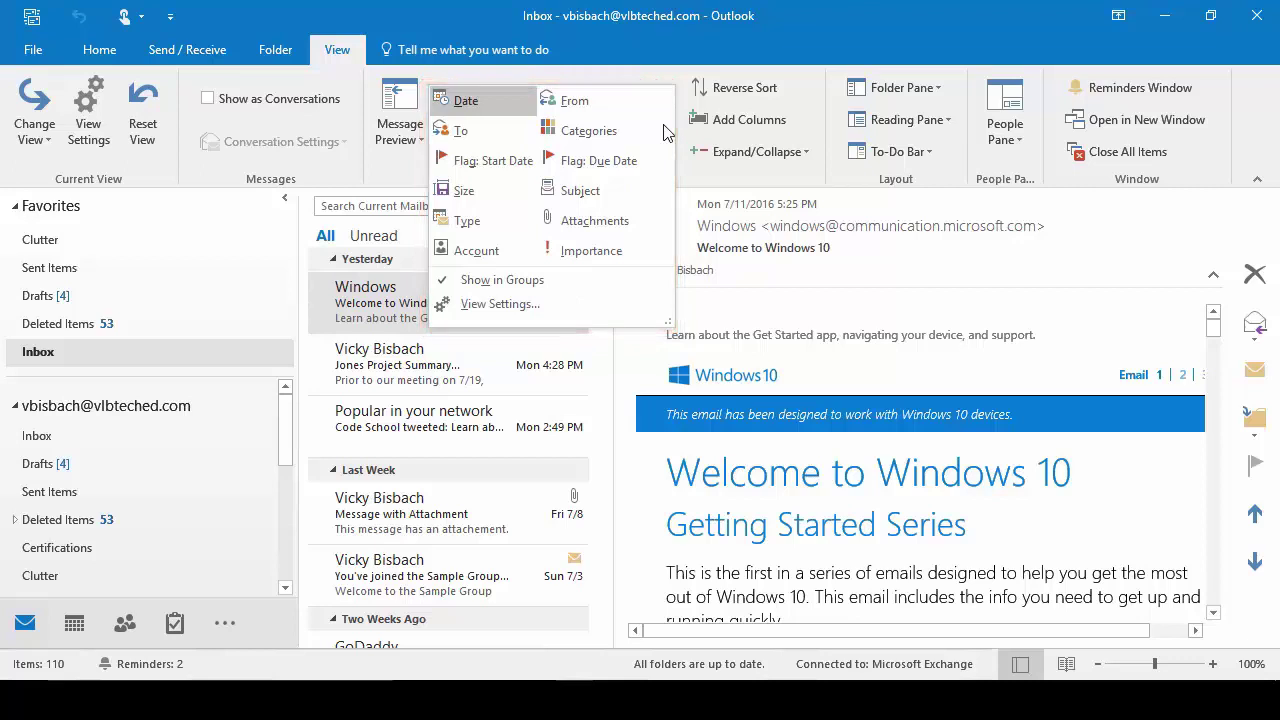
pyautogui.click(100, 50)
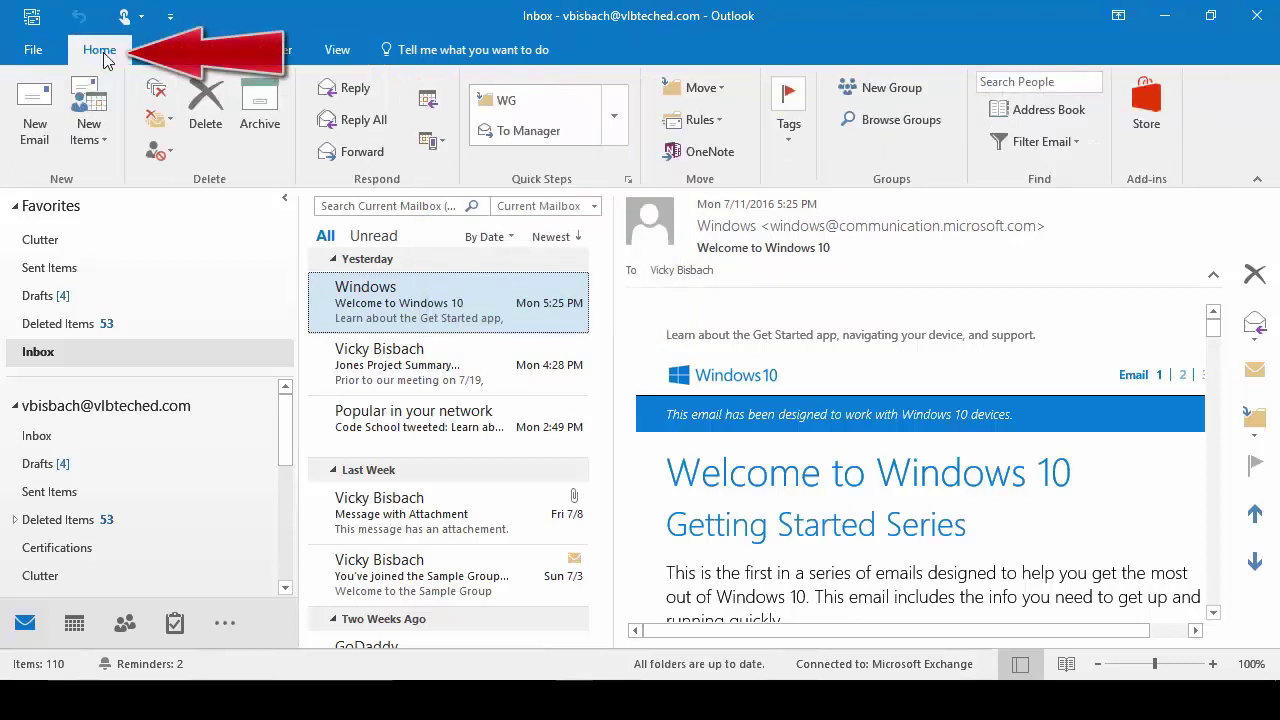
pyautogui.click(630, 183)
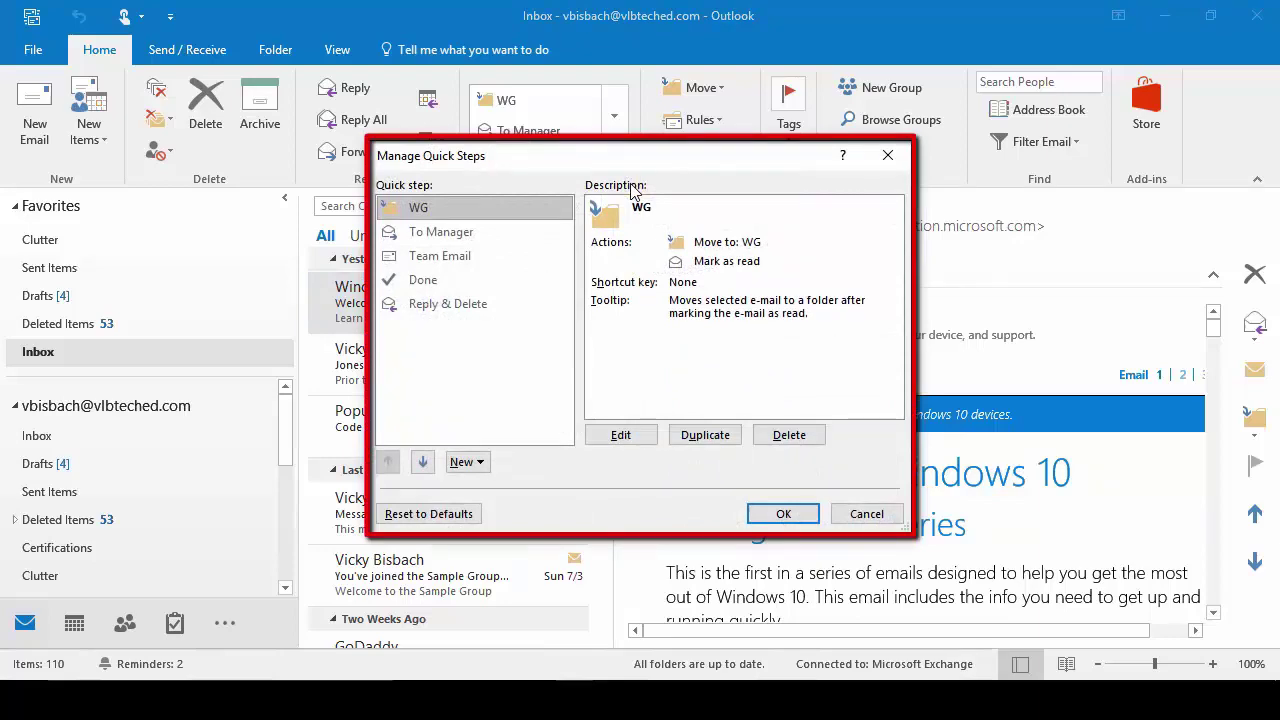
pyautogui.click(886, 513)
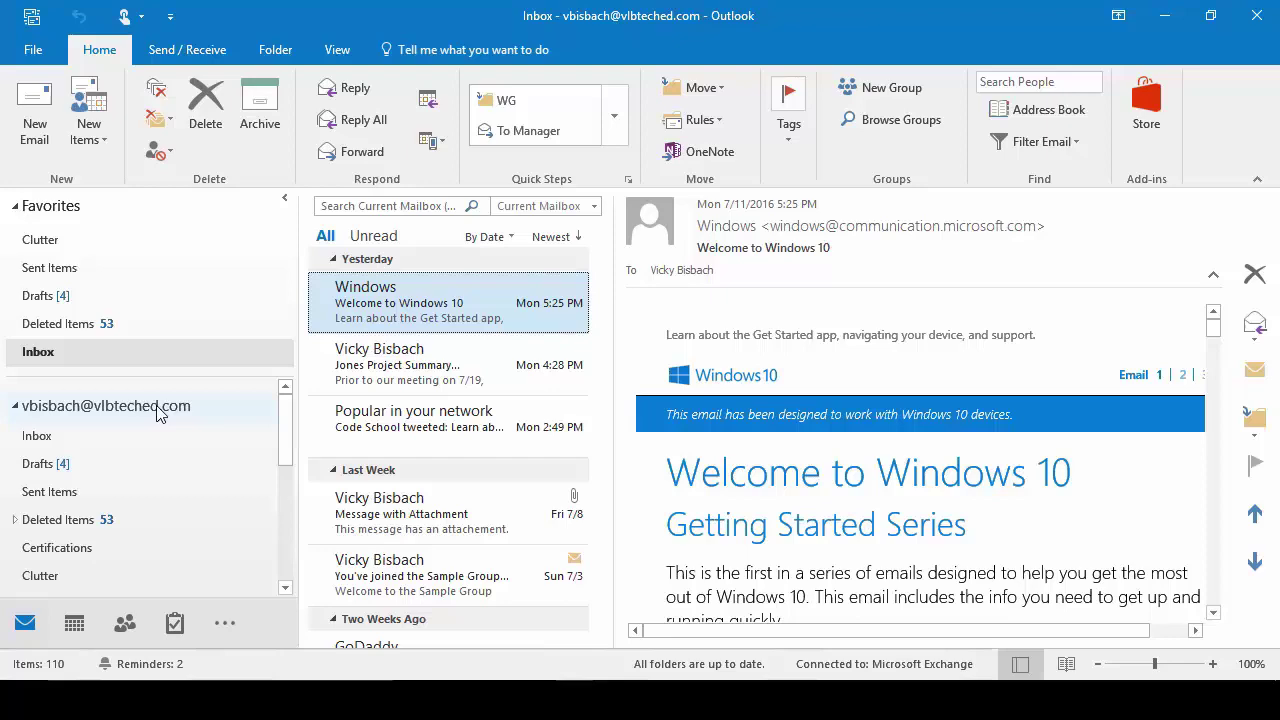
pyautogui.click(80, 628)
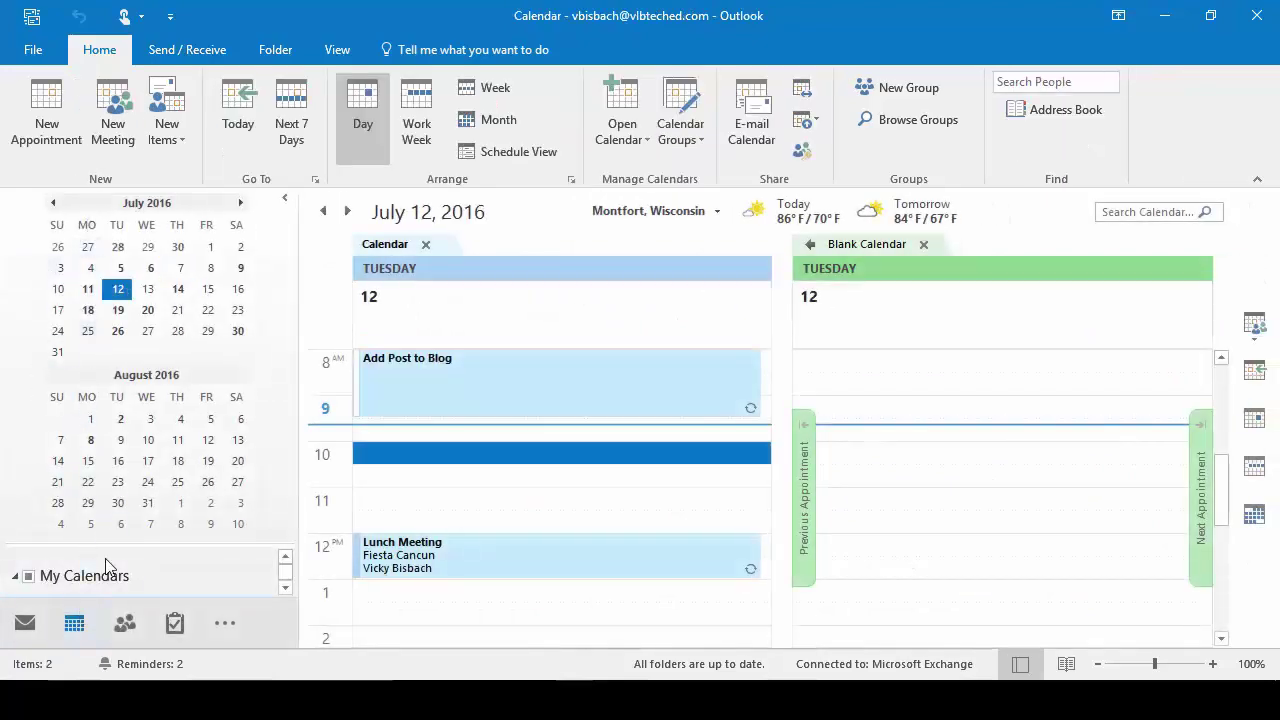
pyautogui.click(25, 628)
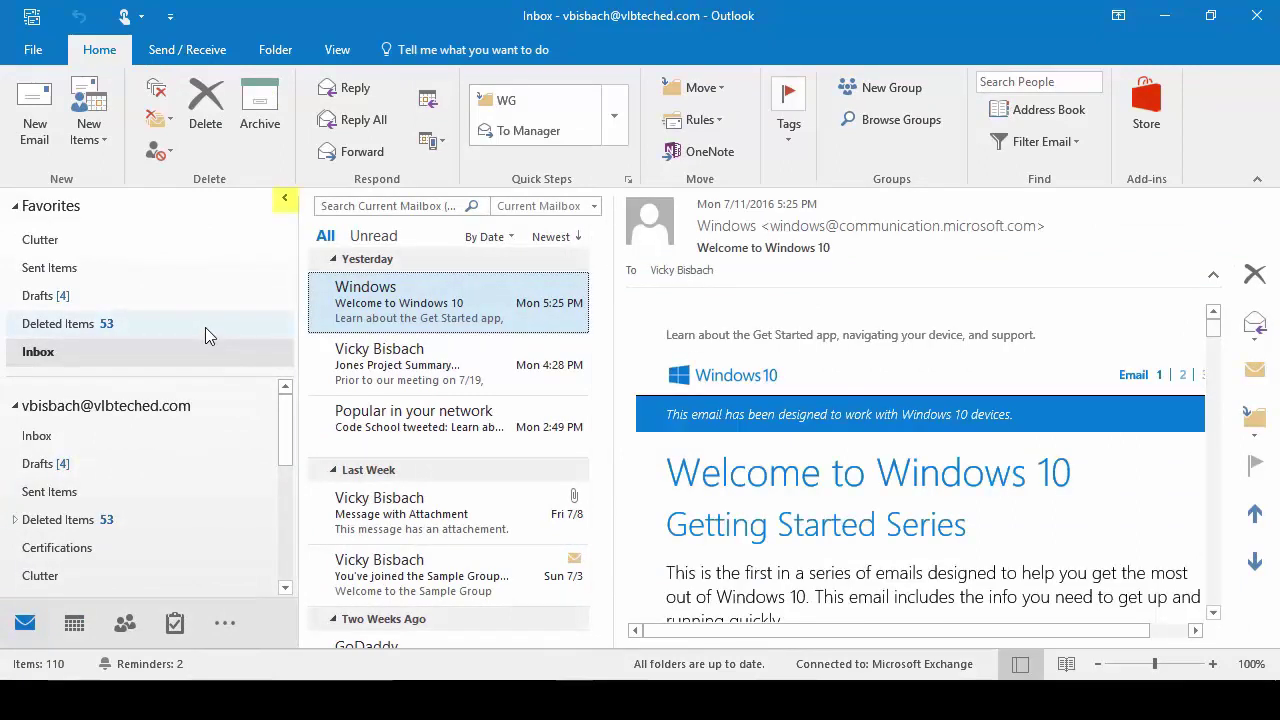
pyautogui.click(285, 201)
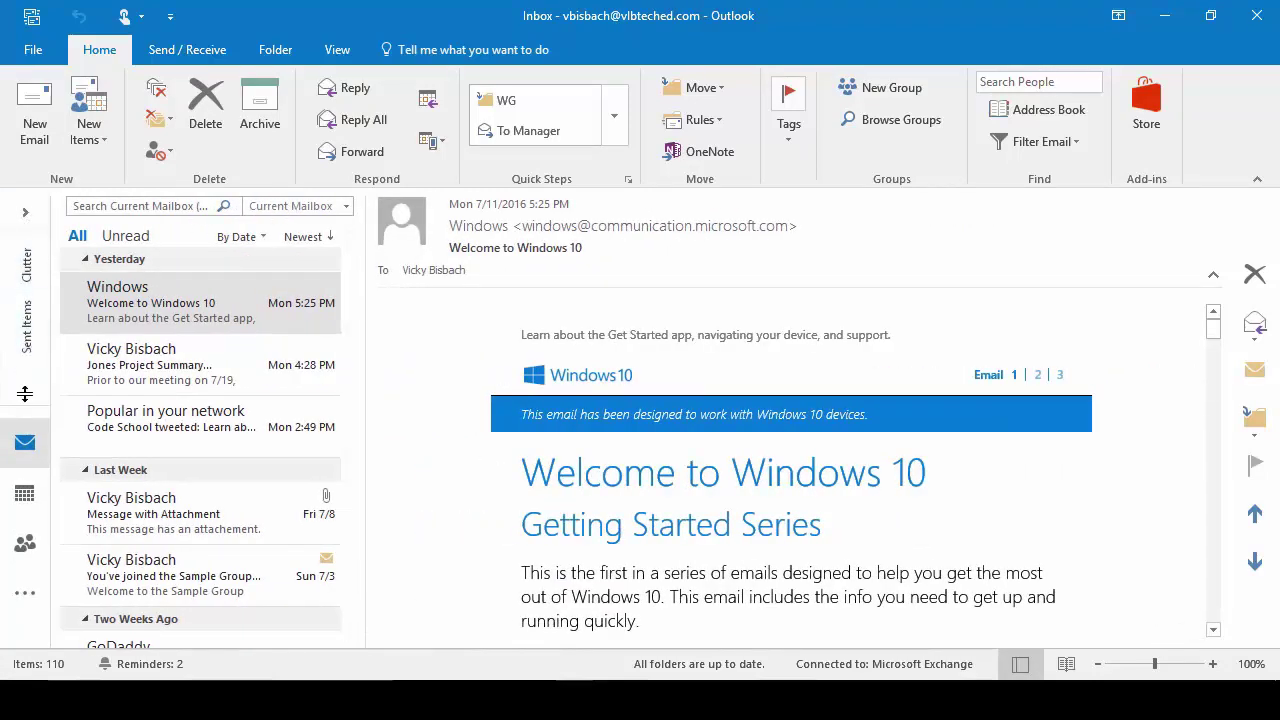
pyautogui.click(27, 216)
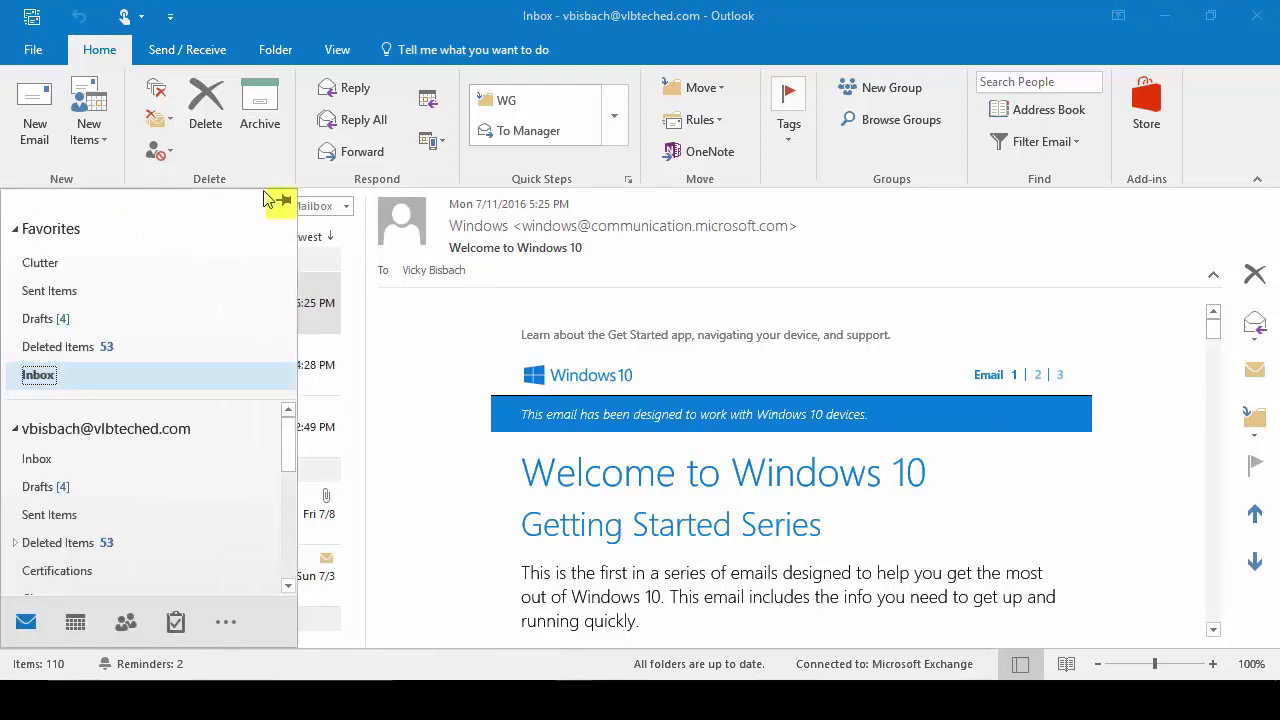
pyautogui.click(285, 203)
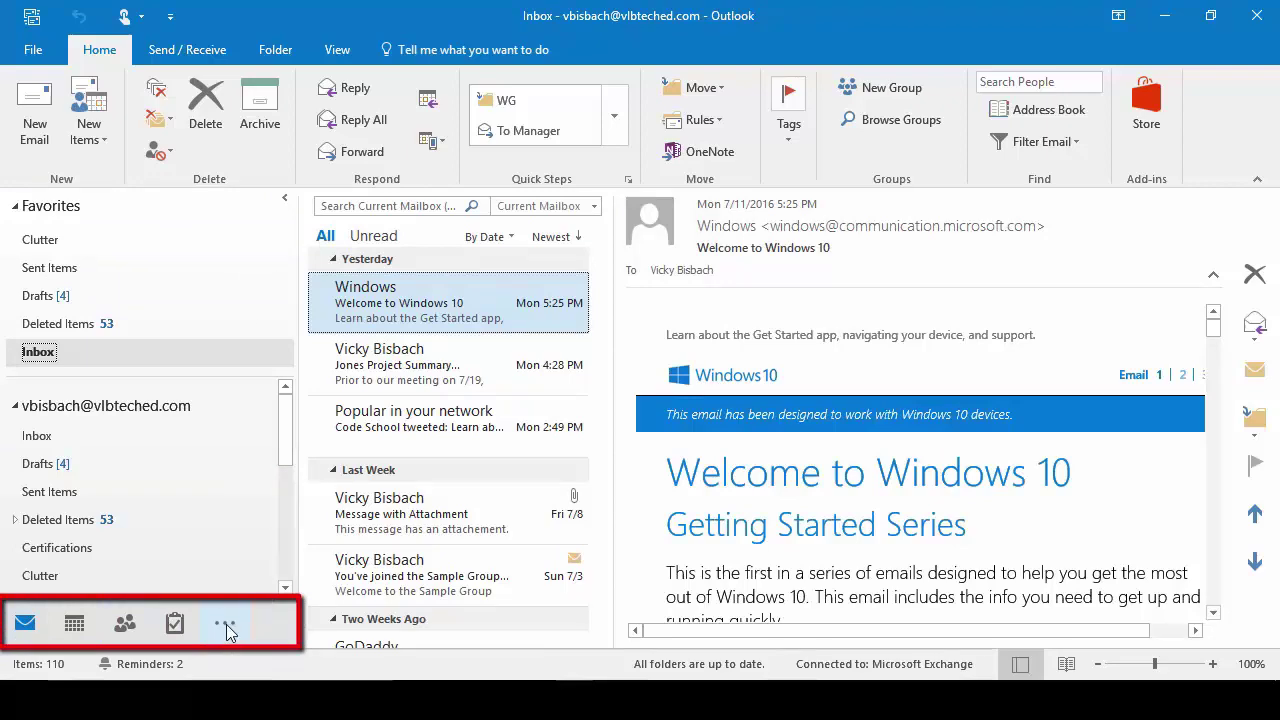
pyautogui.click(75, 628)
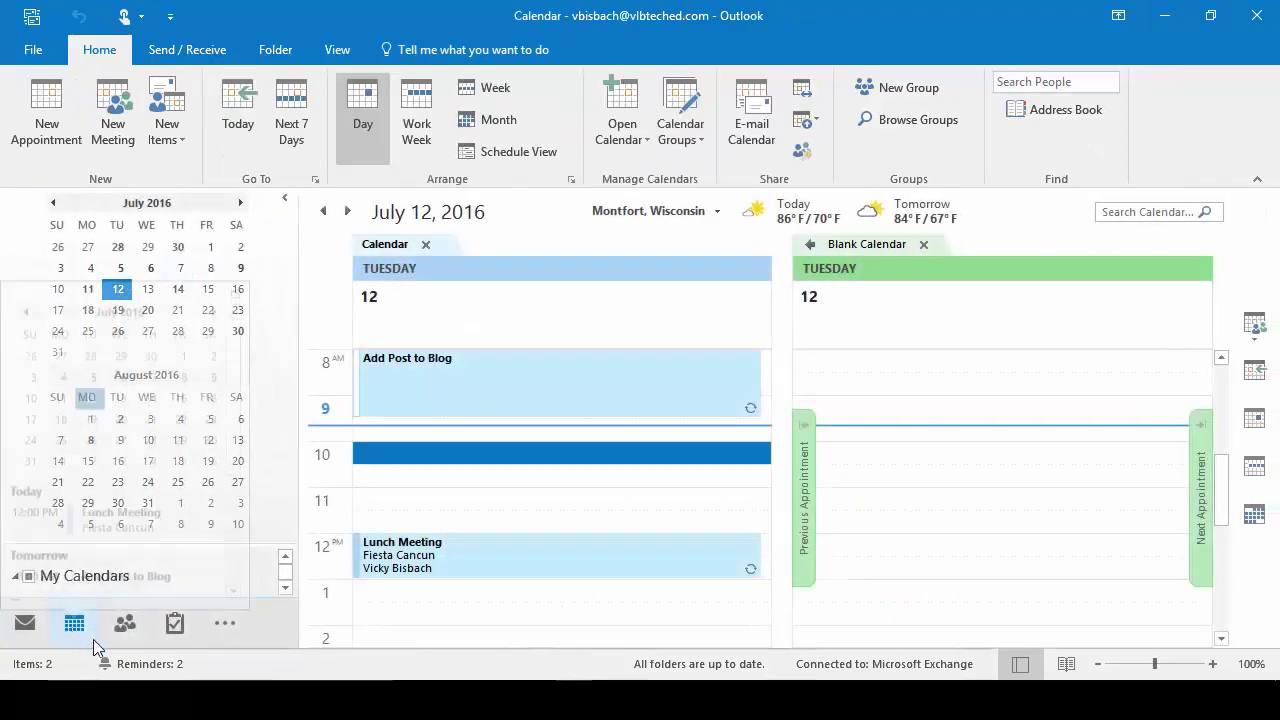
pyautogui.click(175, 622)
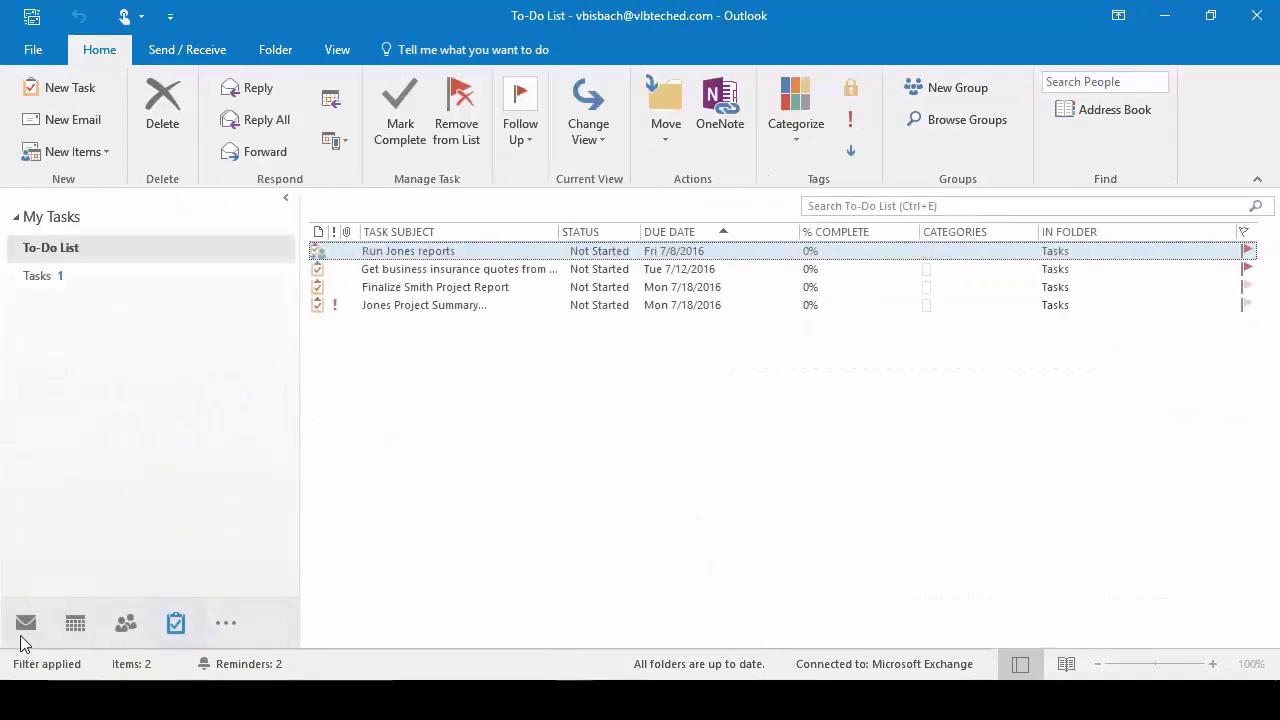
pyautogui.click(25, 625)
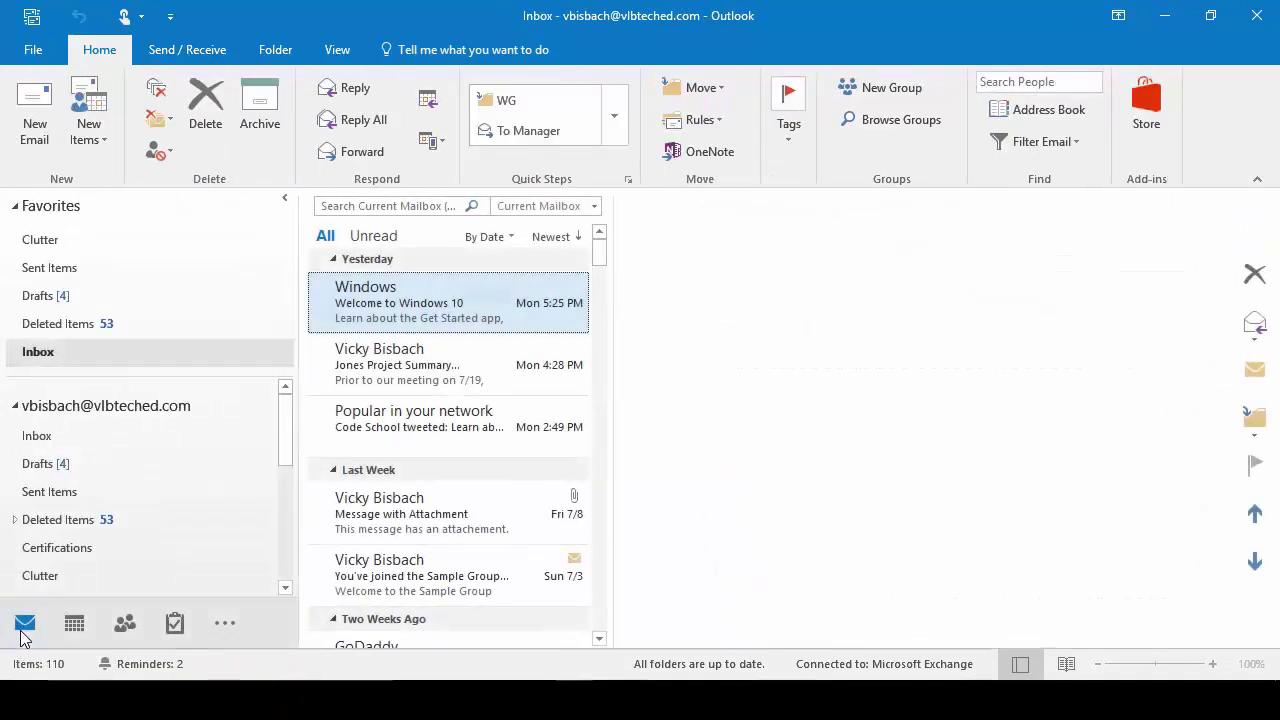
pyautogui.click(227, 625)
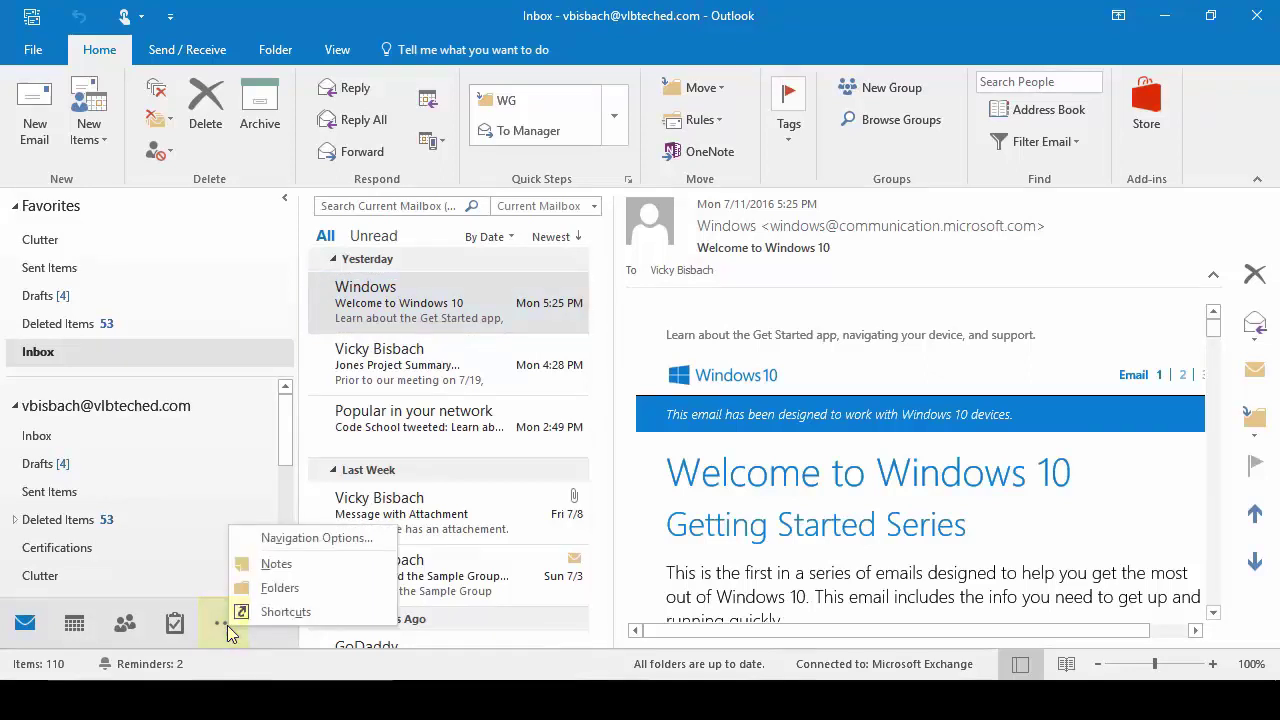
pyautogui.click(270, 564)
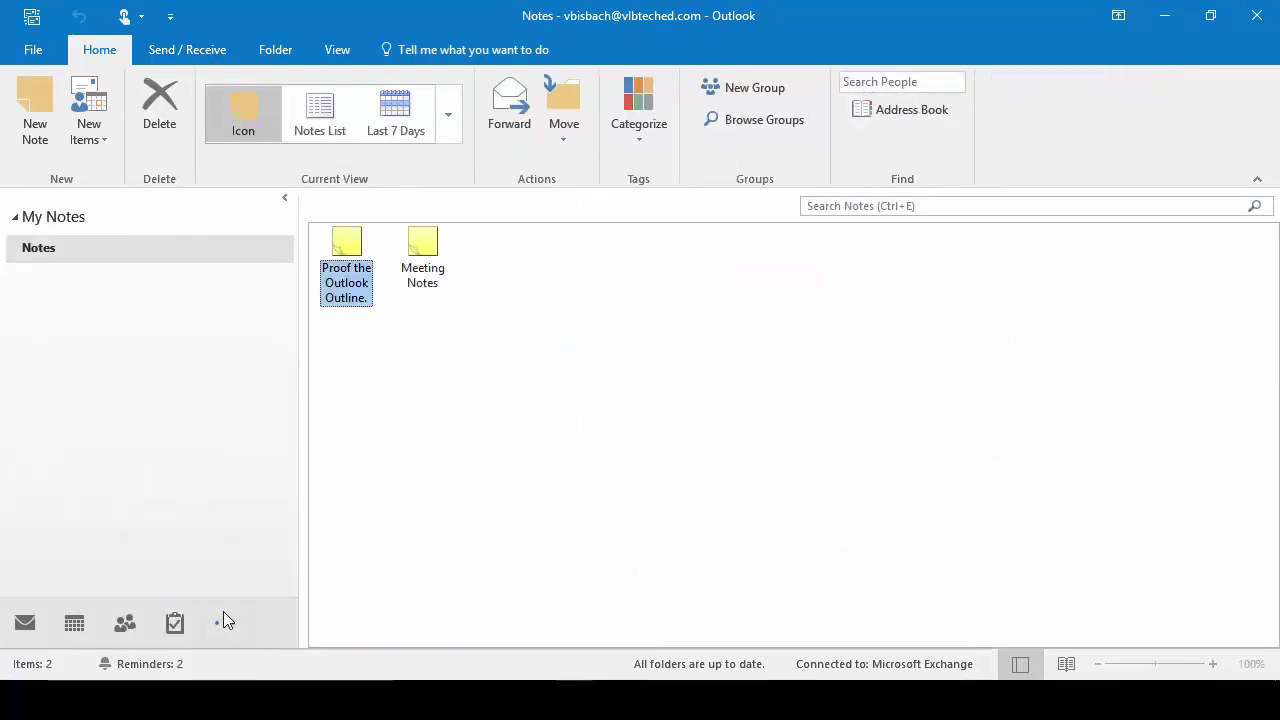
pyautogui.click(24, 625)
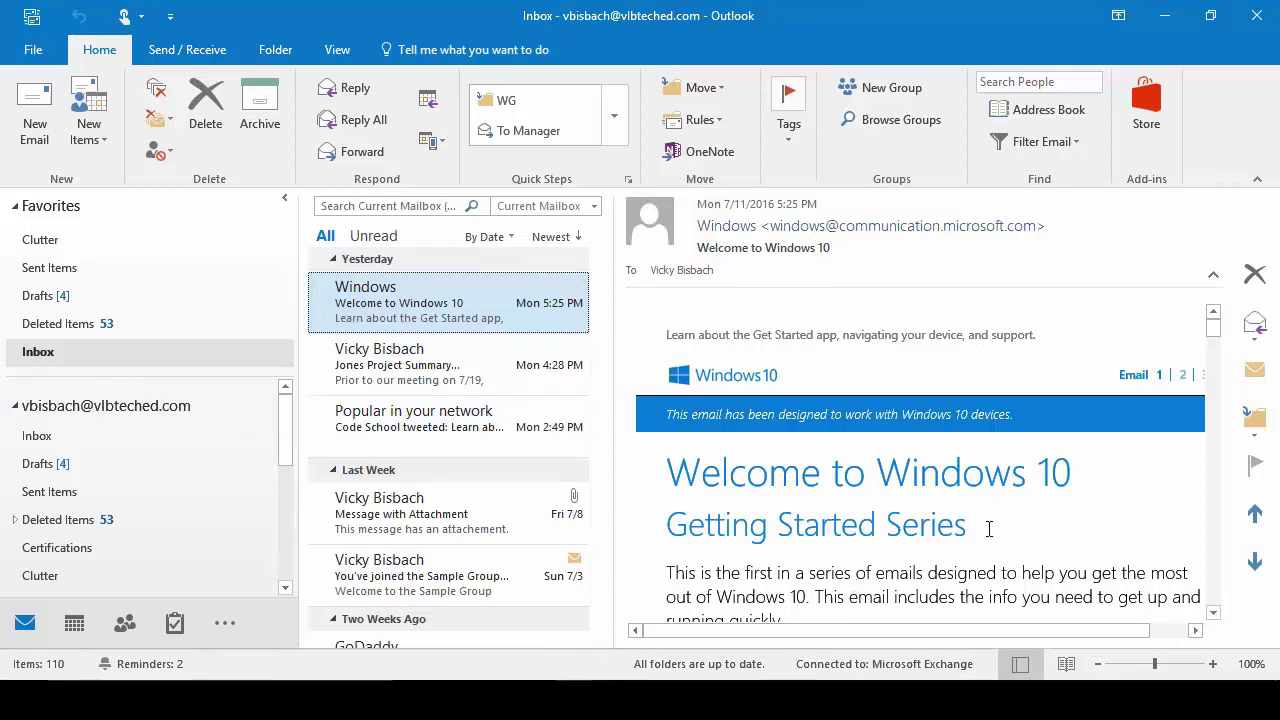
pyautogui.scroll(-3, 986, 507)
pyautogui.scroll(-6, 986, 507)
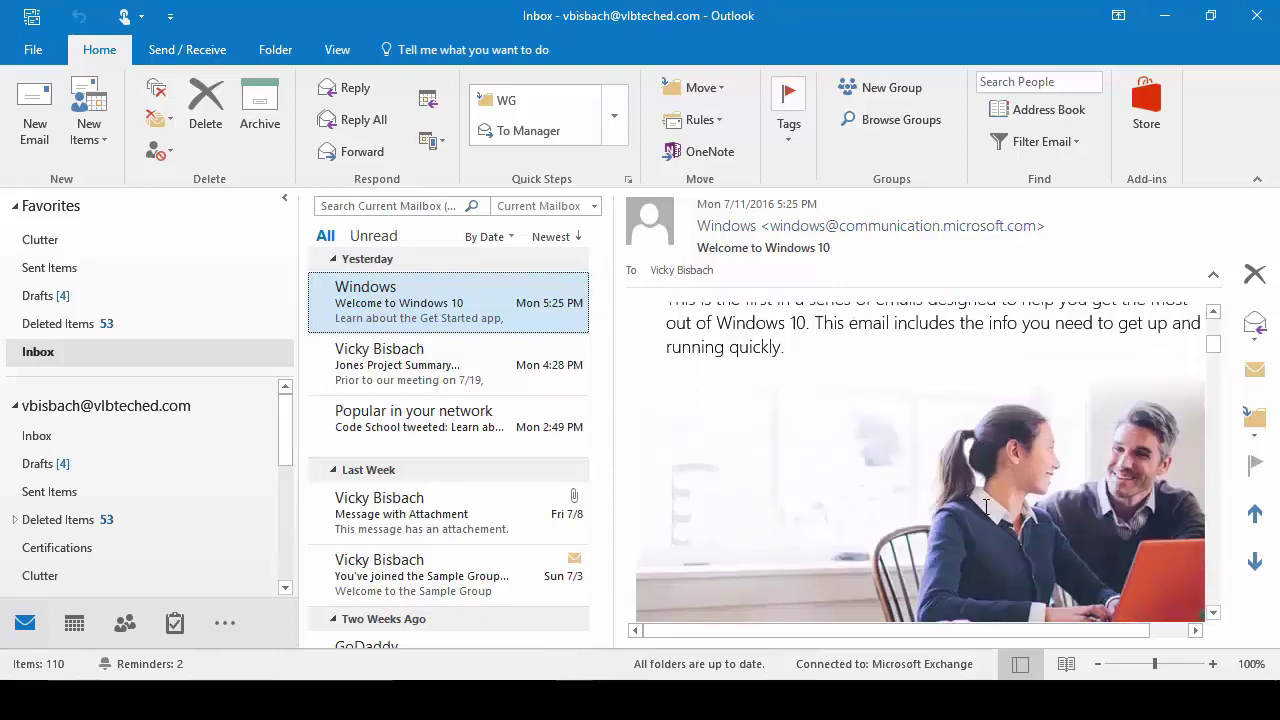
pyautogui.scroll(-8, 986, 505)
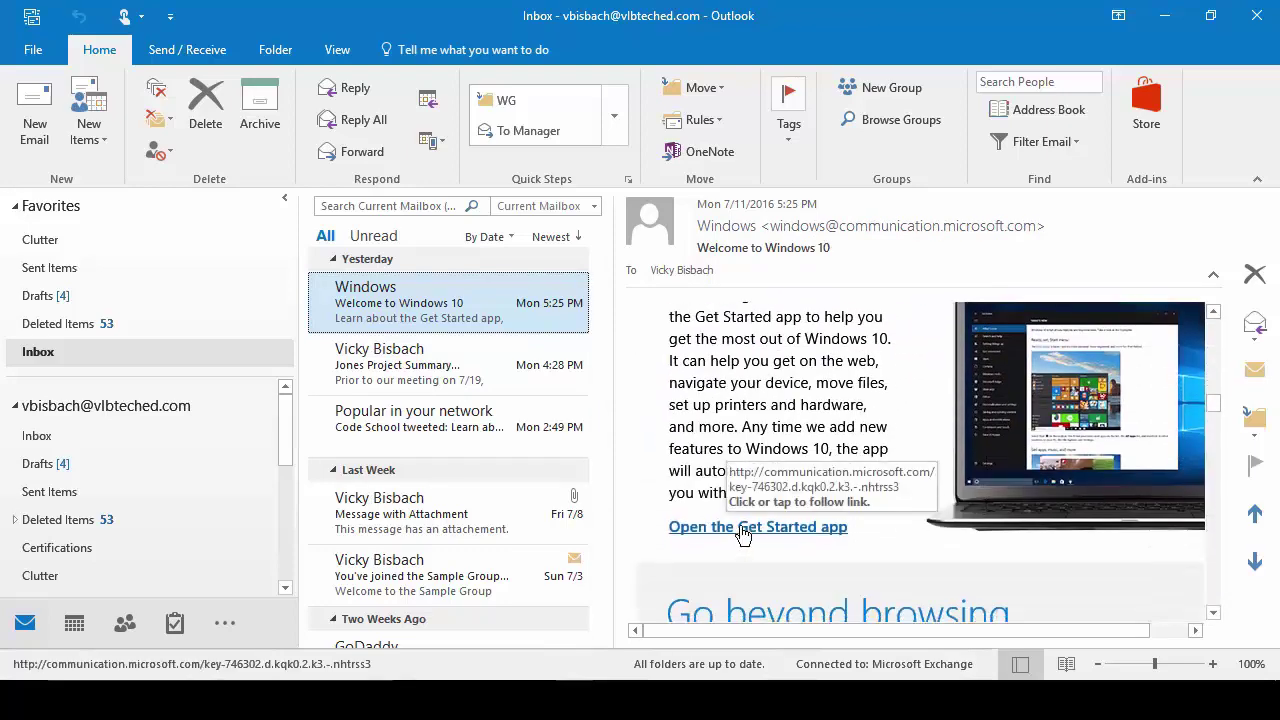
pyautogui.scroll(8, 935, 497)
pyautogui.scroll(8, 935, 497)
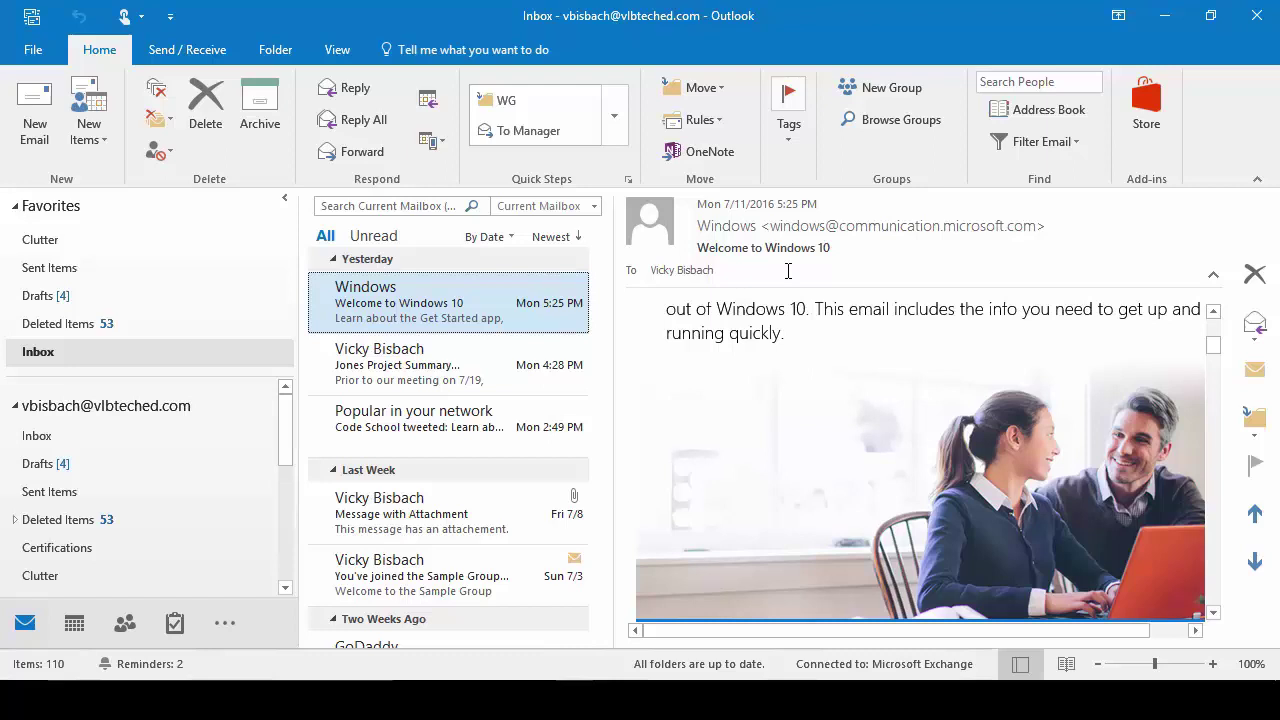
pyautogui.scroll(4, 788, 270)
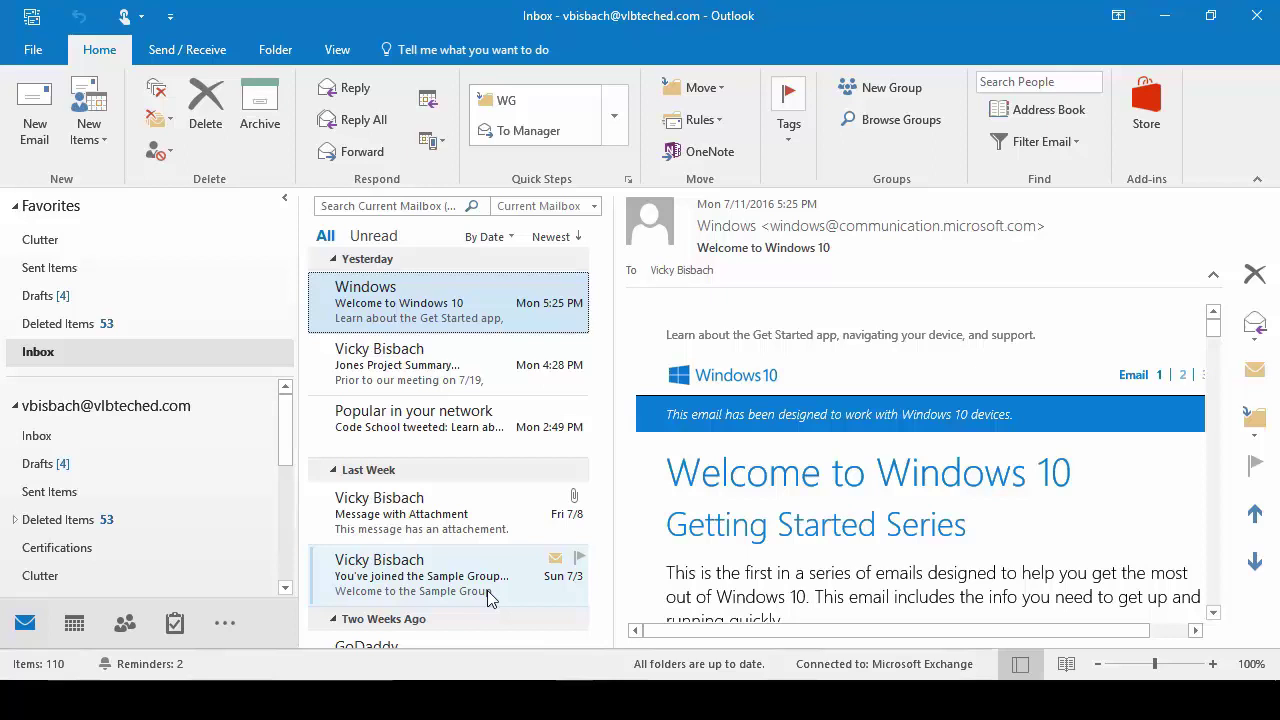
# Open the Sample Group welcome message, view the group's Conversations, then reopen the message.
pyautogui.click(487, 594)
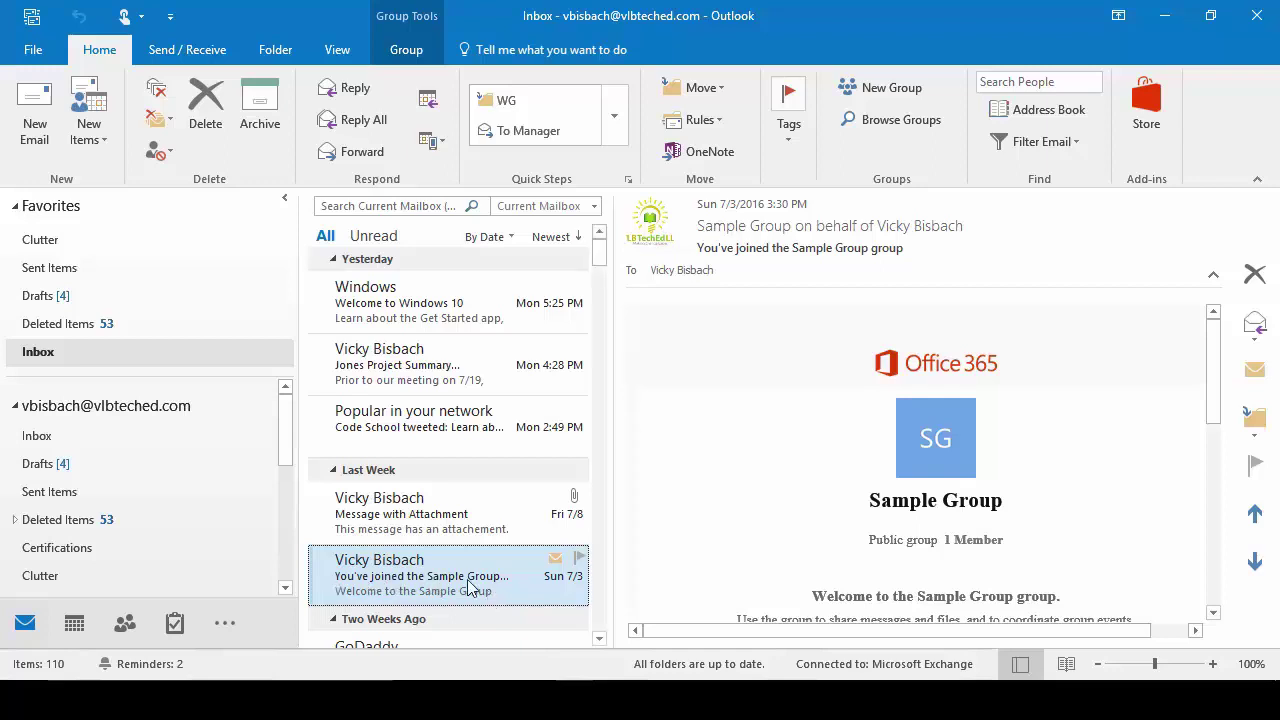
pyautogui.click(401, 50)
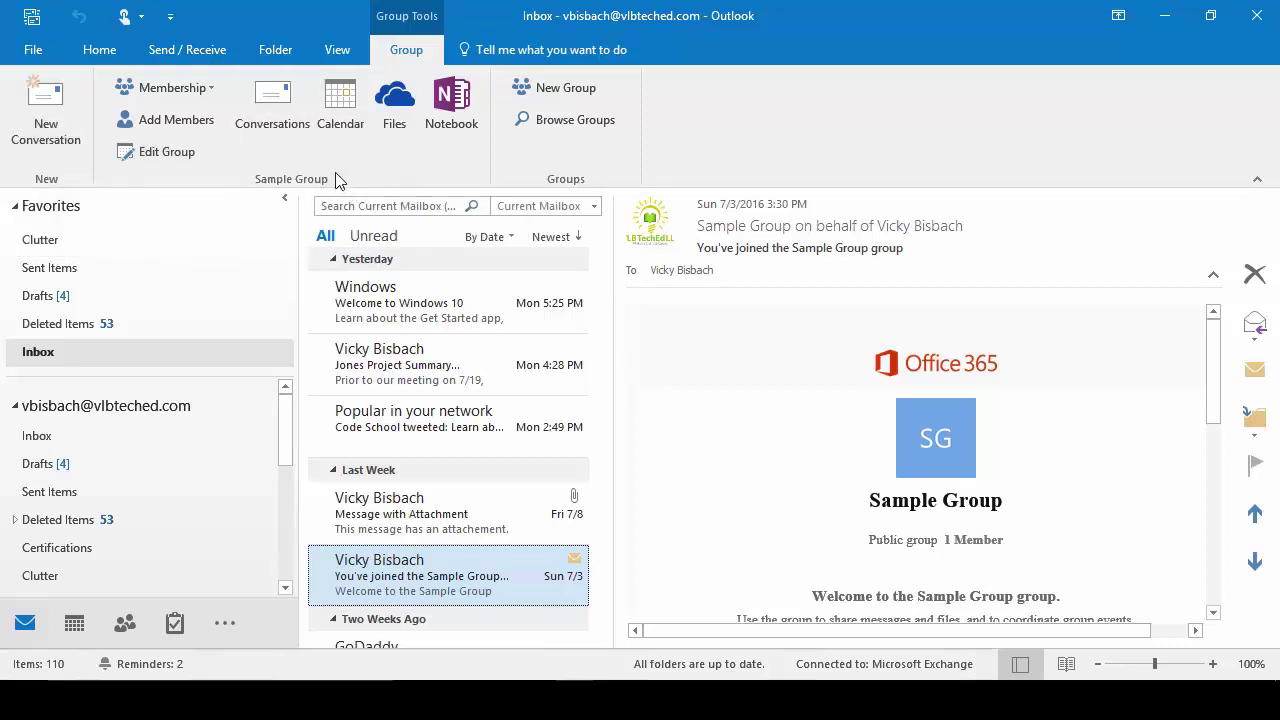
pyautogui.click(272, 120)
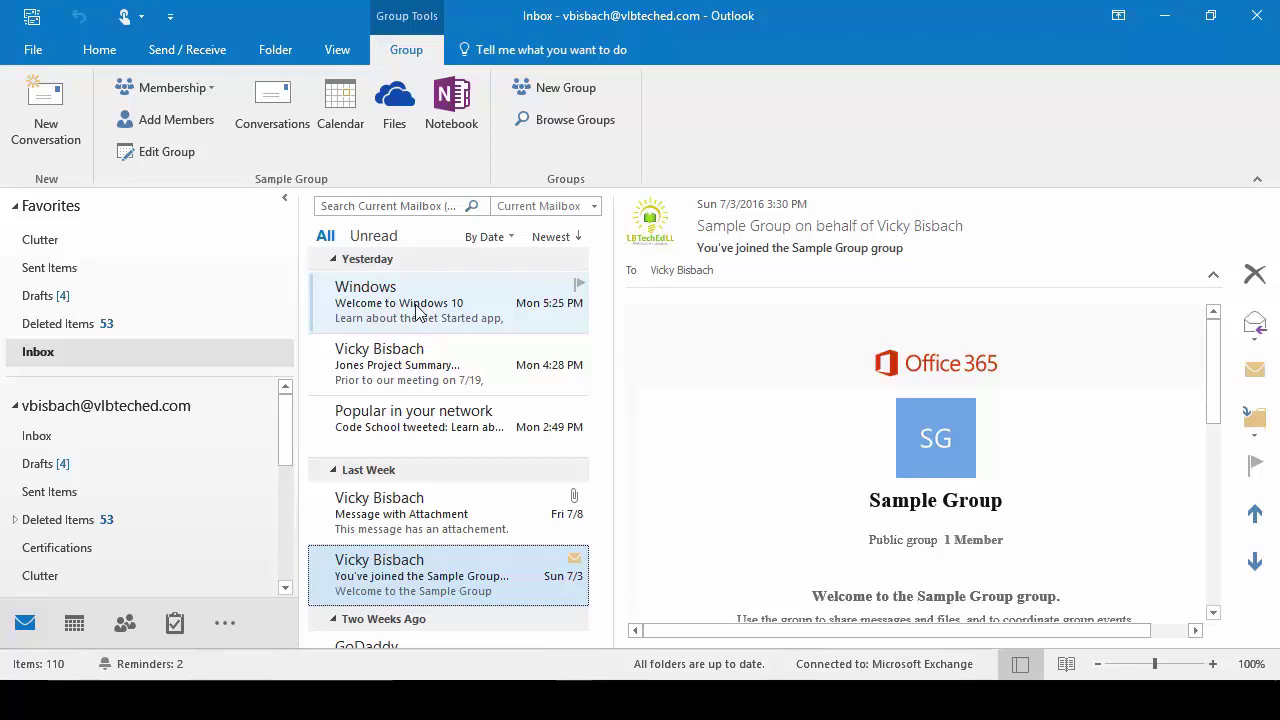
pyautogui.click(433, 585)
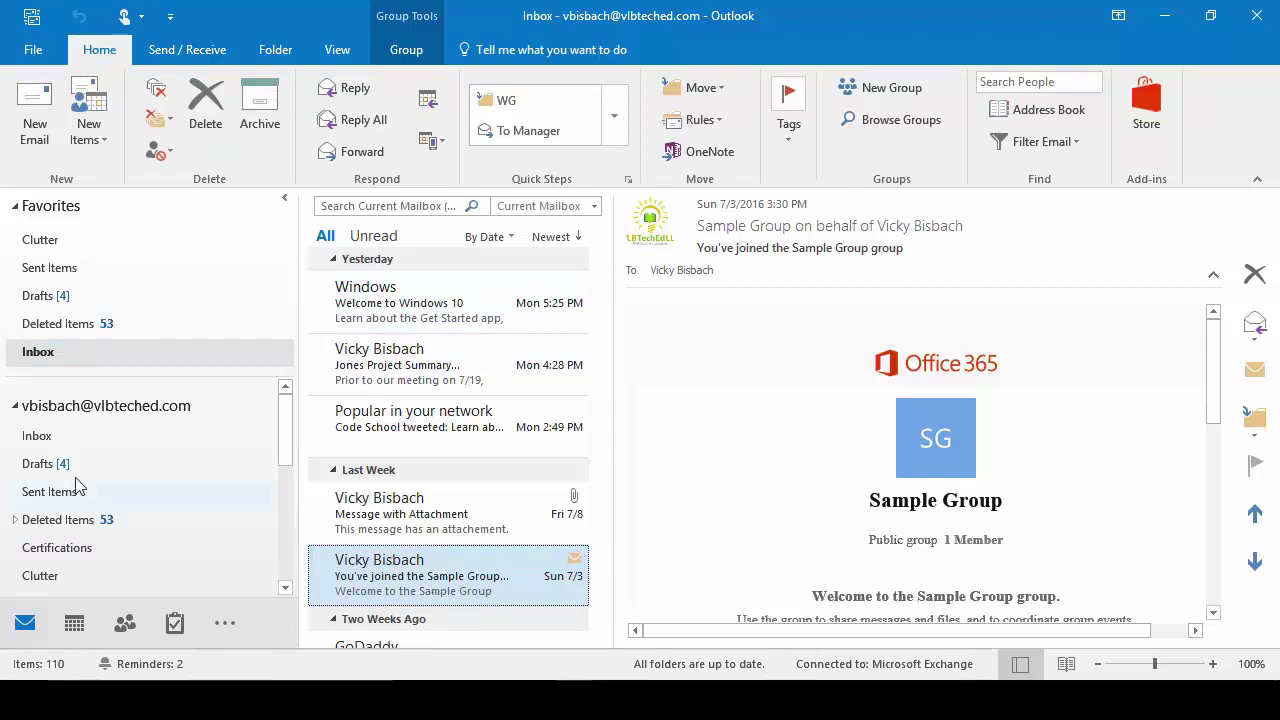
pyautogui.click(47, 466)
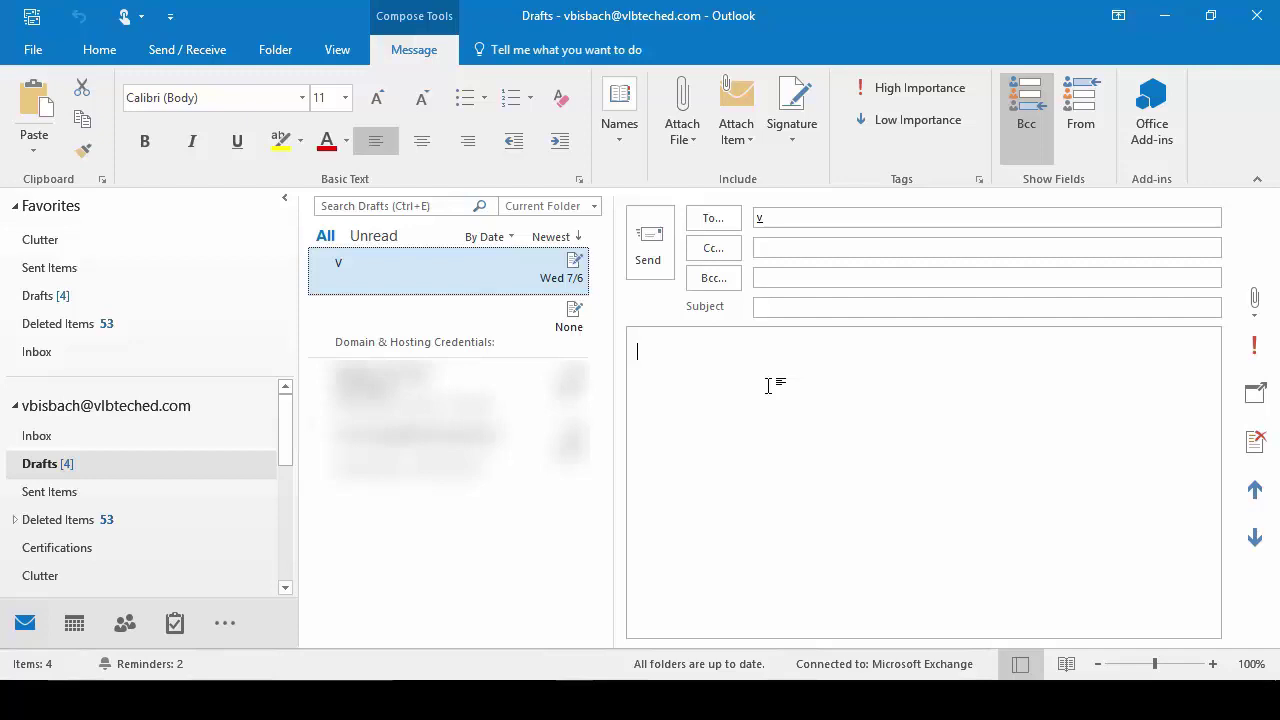
pyautogui.click(38, 437)
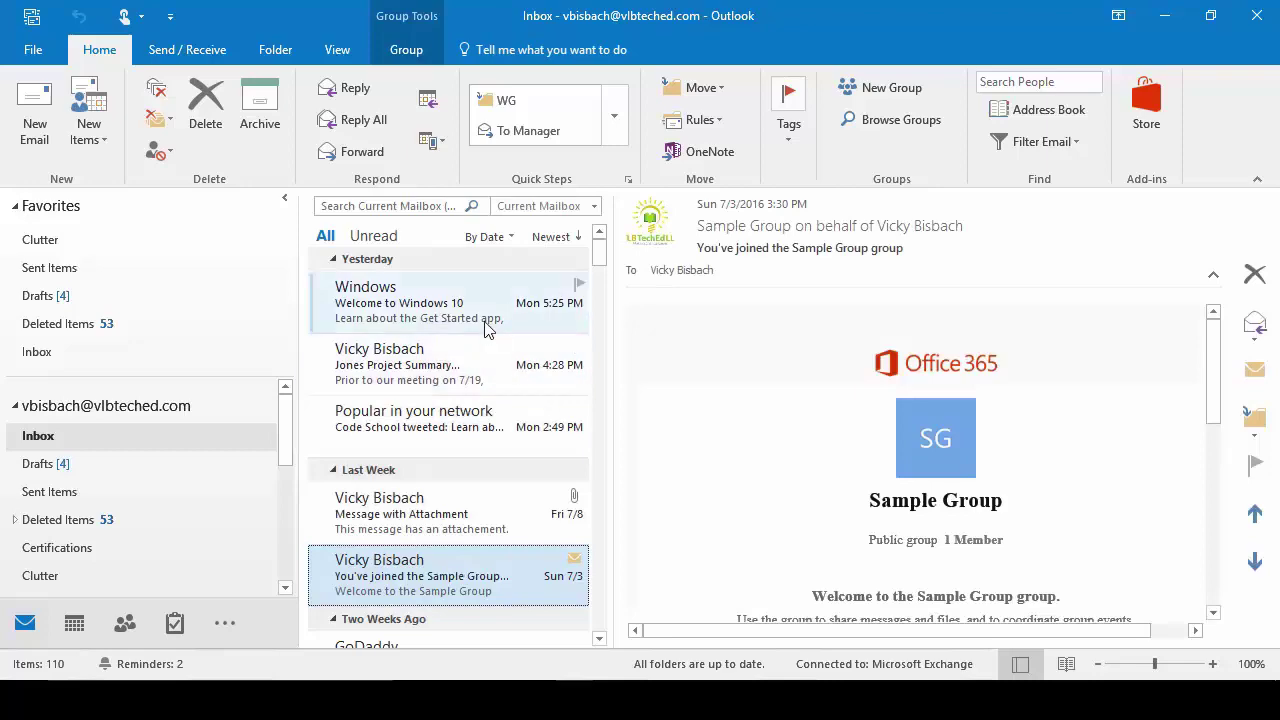
pyautogui.click(383, 207)
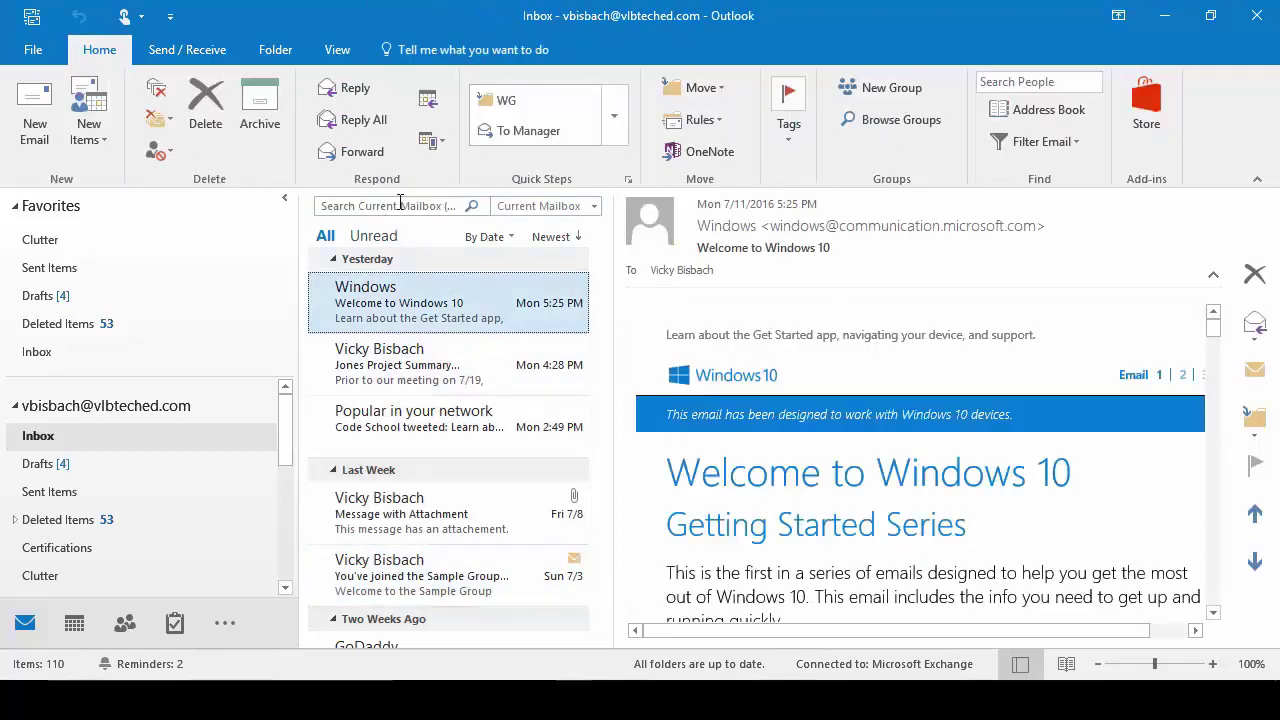
# Search the current mailbox for 'microsoft' to list the 88 matching messages.
pyautogui.click(400, 205)
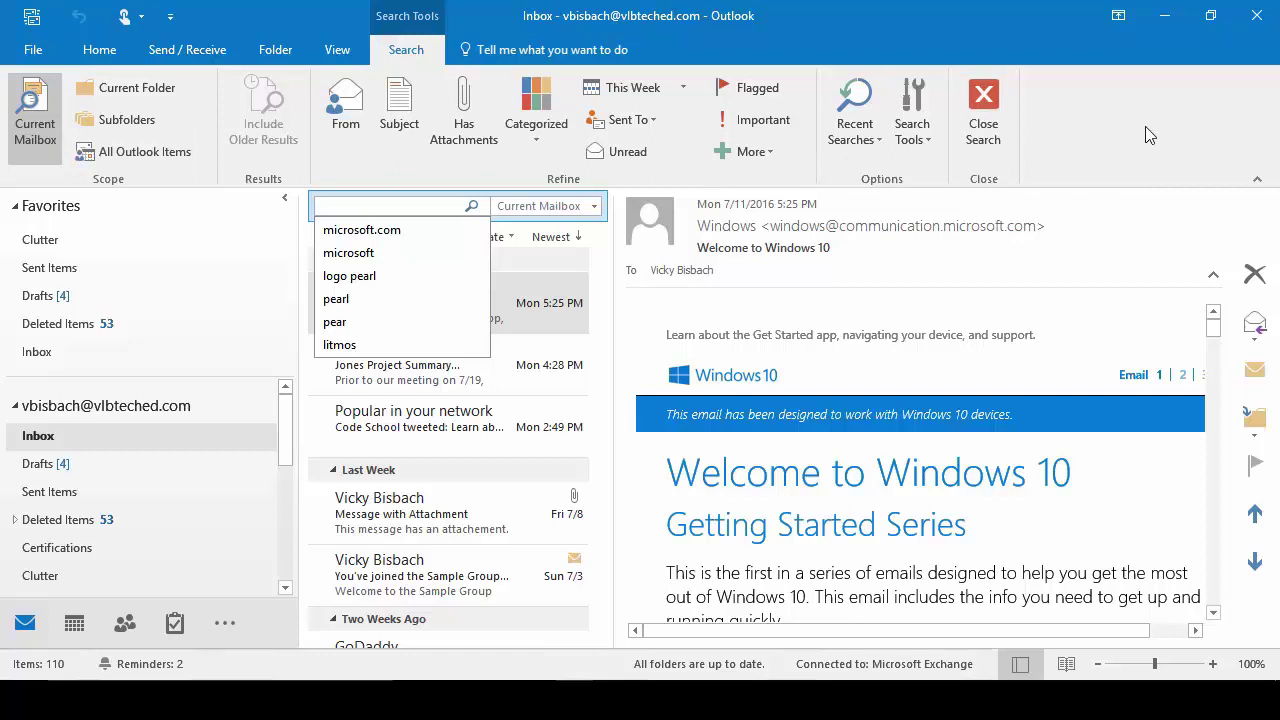
pyautogui.click(383, 206)
pyautogui.write('microsoft')
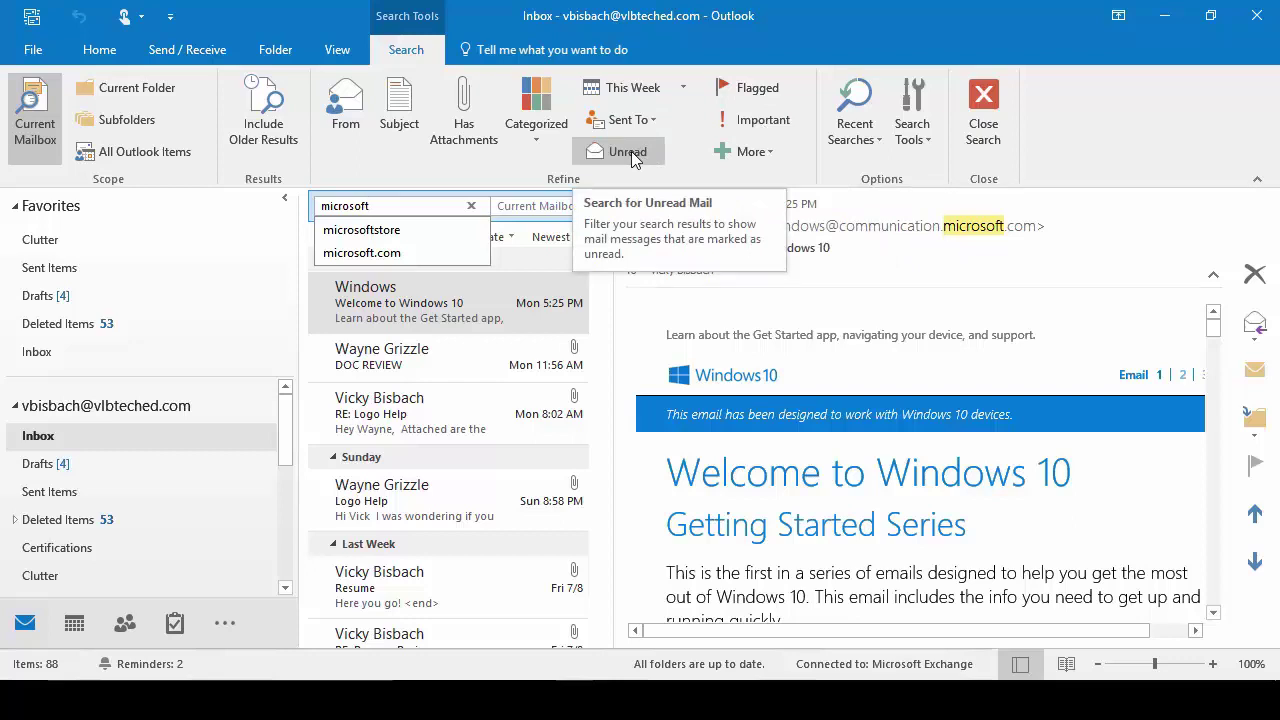
pyautogui.click(72, 625)
# Select the Add Post to Blog and Lunch Meeting appointments on July 12, 2016.
pyautogui.click(453, 380)
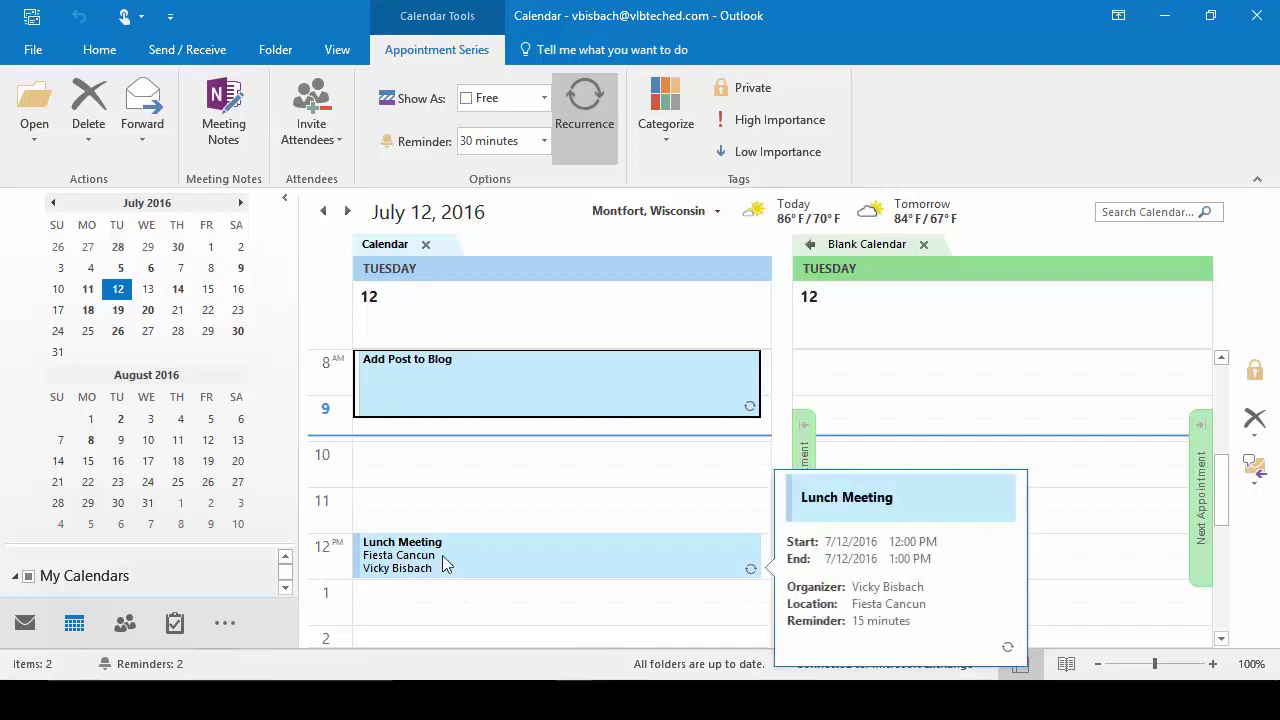
pyautogui.click(481, 558)
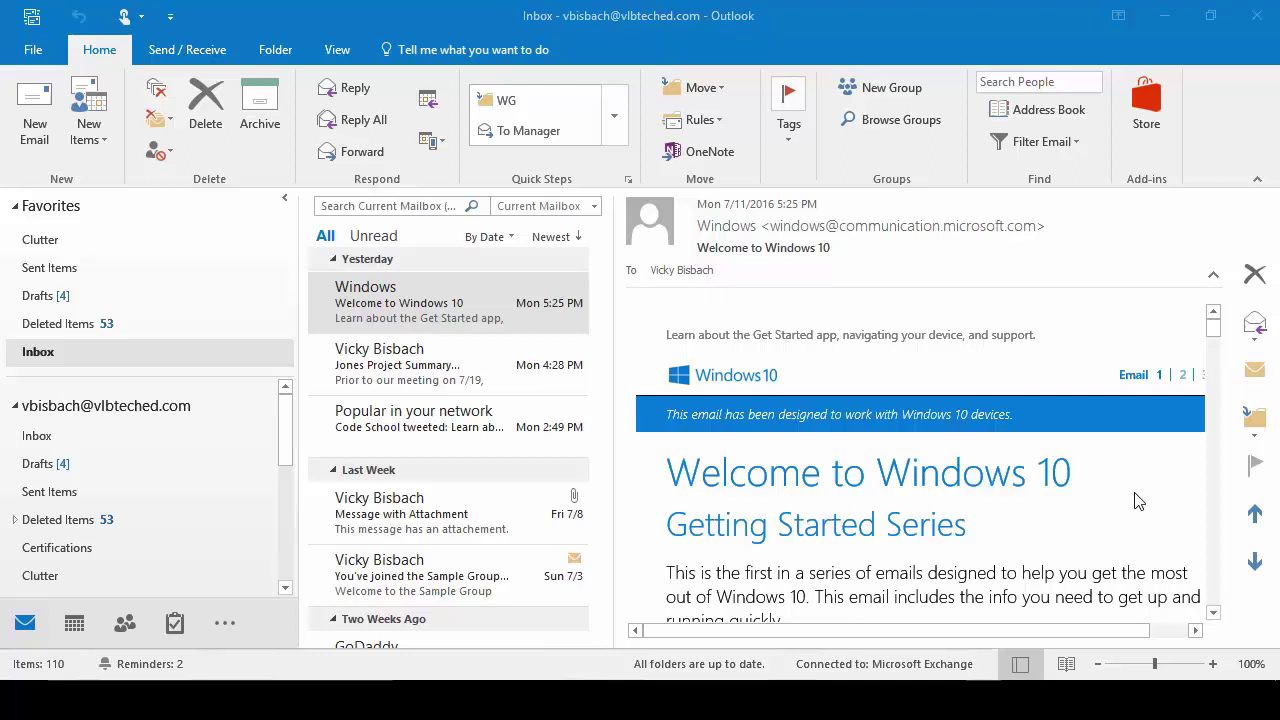
# Return to the Inbox, show the Home tab KeyTips, then dismiss them.
pyautogui.click(88, 355)
pyautogui.press('alt')
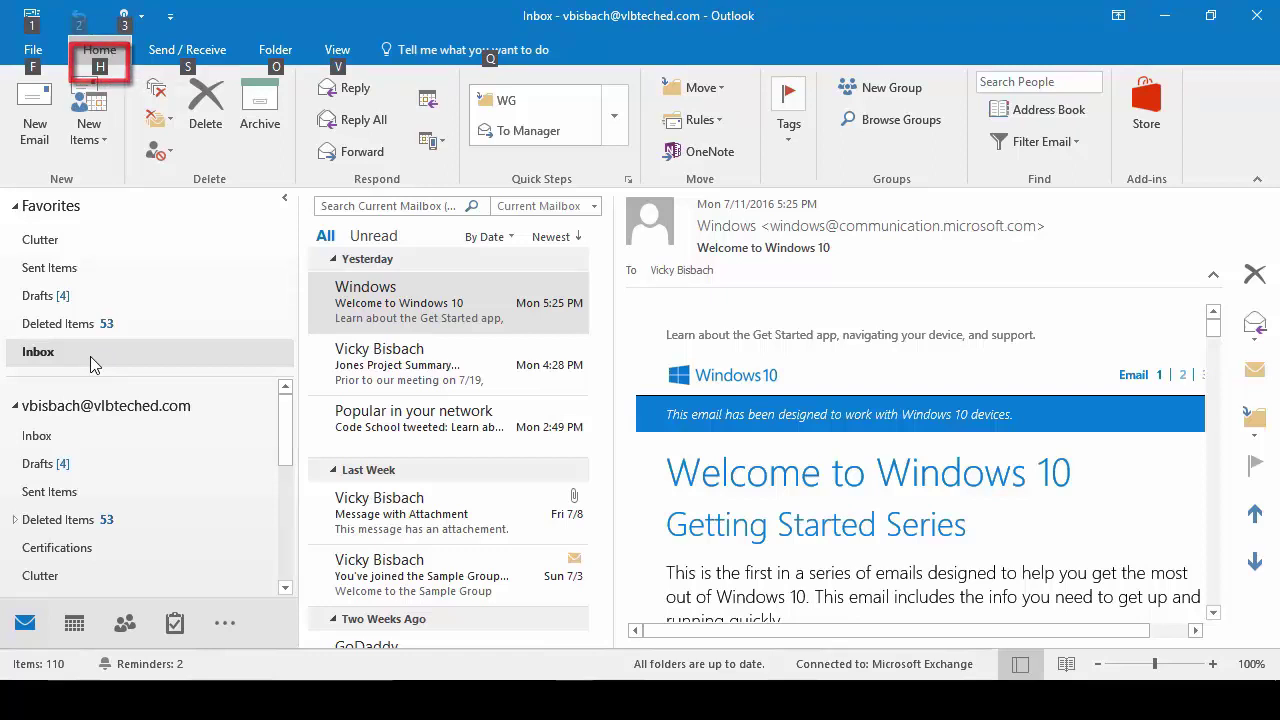
pyautogui.press('h')
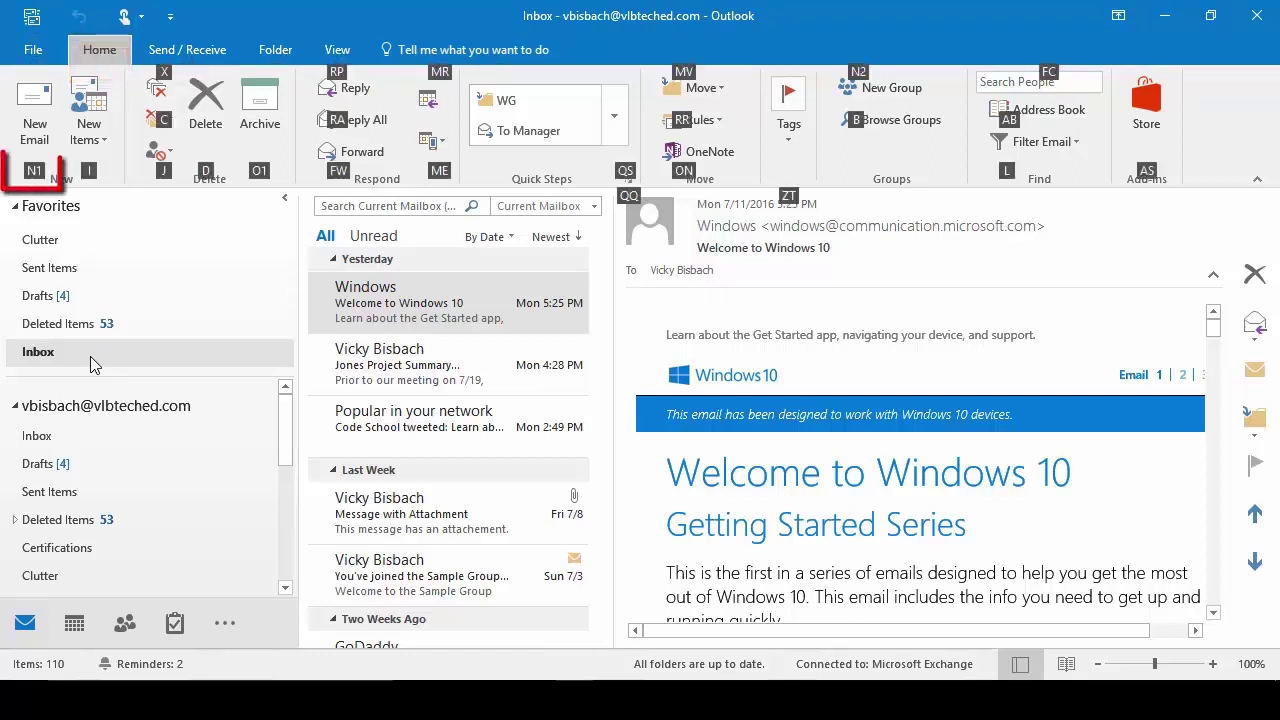
pyautogui.press('Escape')
pyautogui.press('Escape')
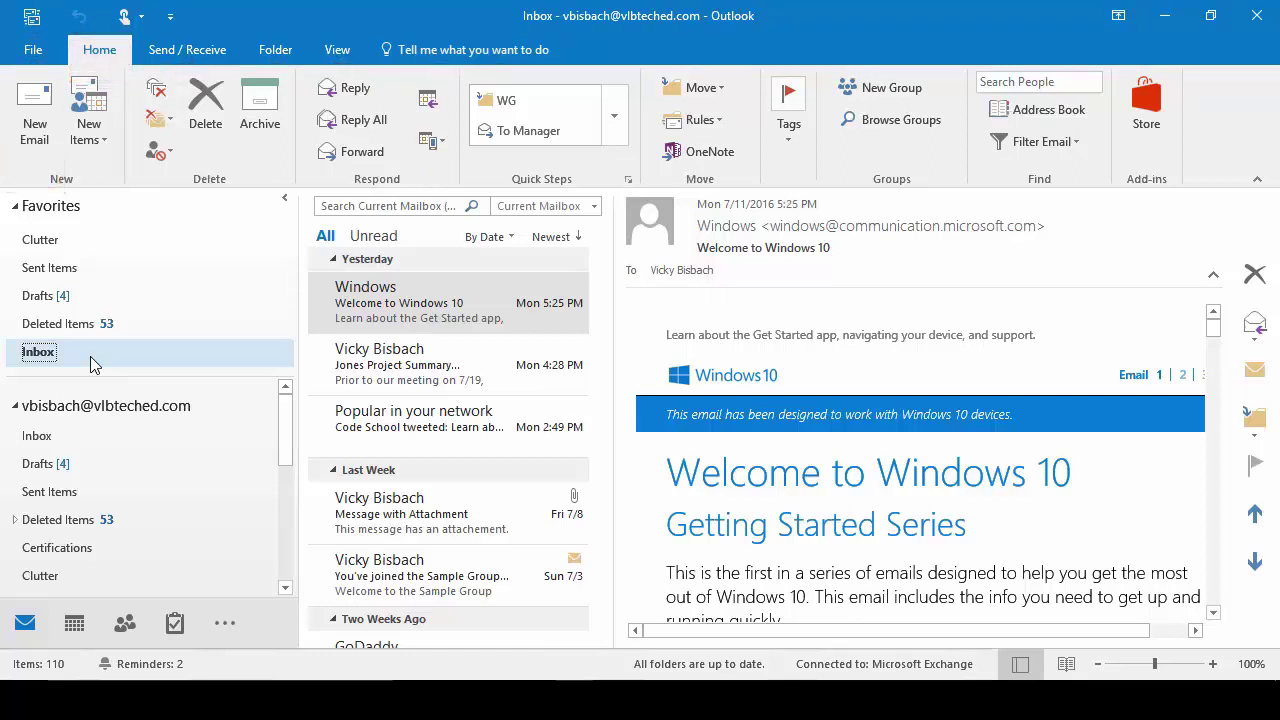
# Open a blank new email with Ctrl+N, close it, and redisplay the ribbon KeyTips.
pyautogui.hotkey('ctrl', 'n')
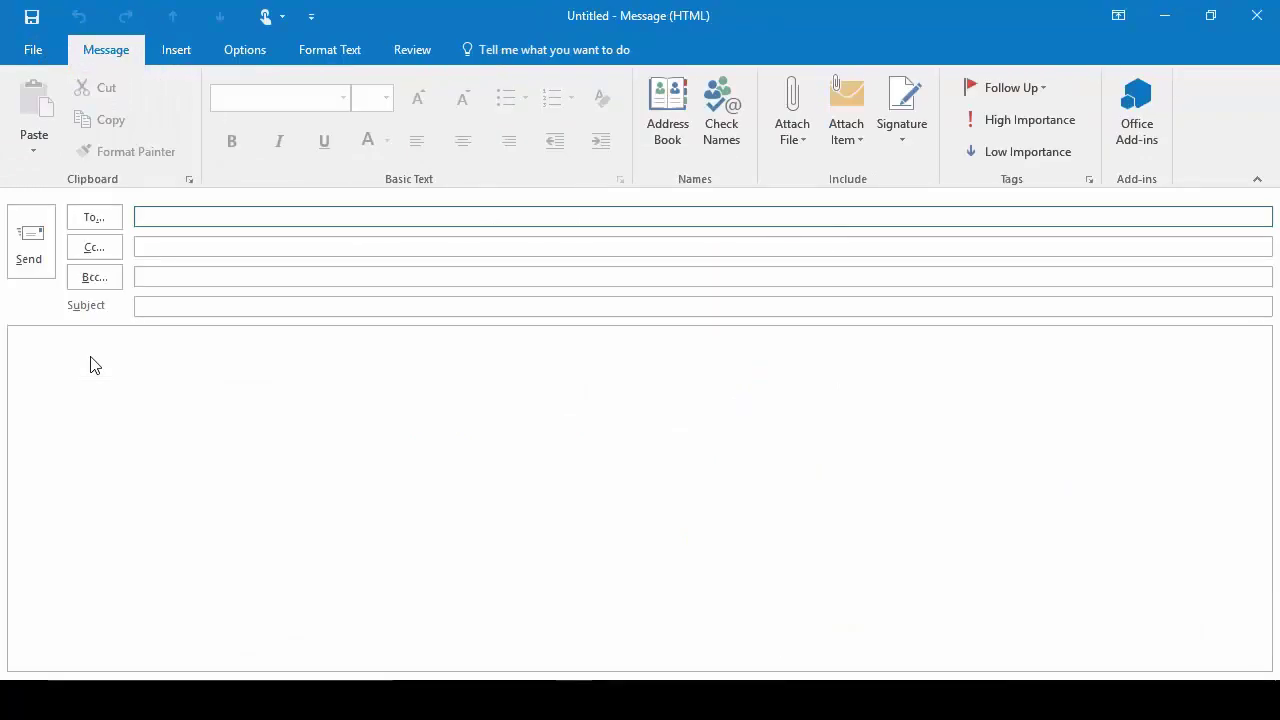
pyautogui.press('Escape')
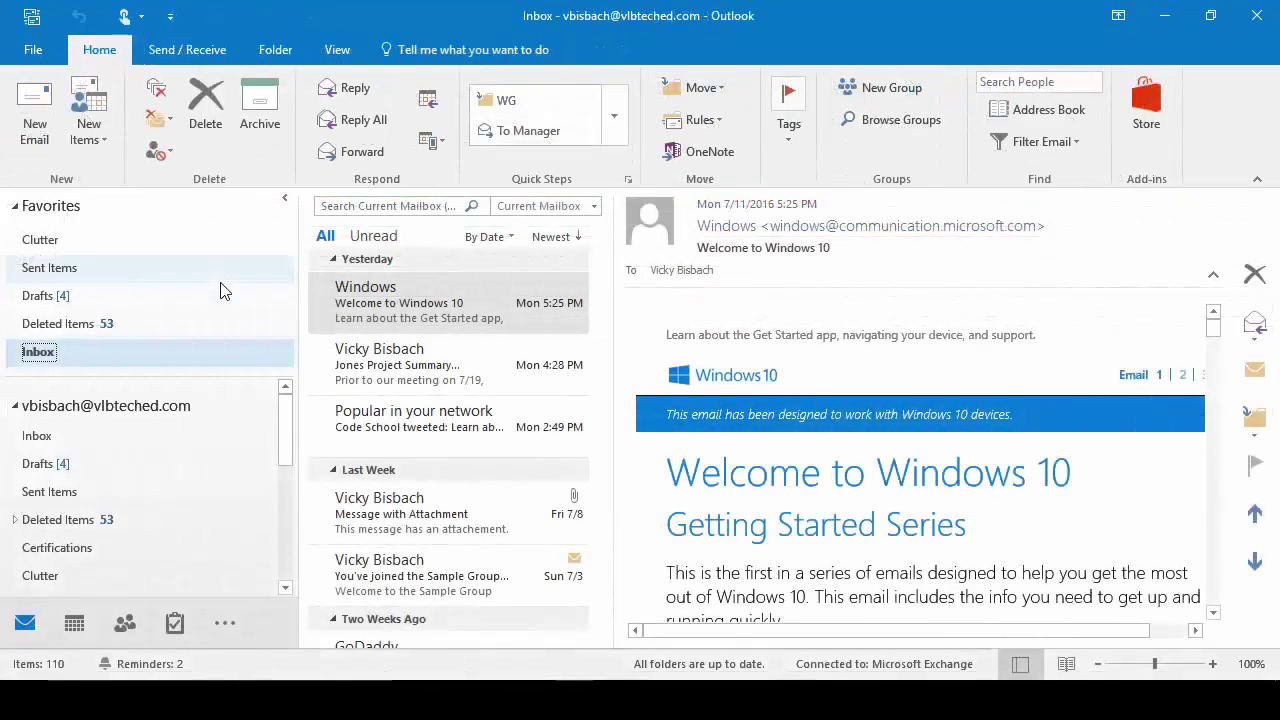
pyautogui.press('alt')
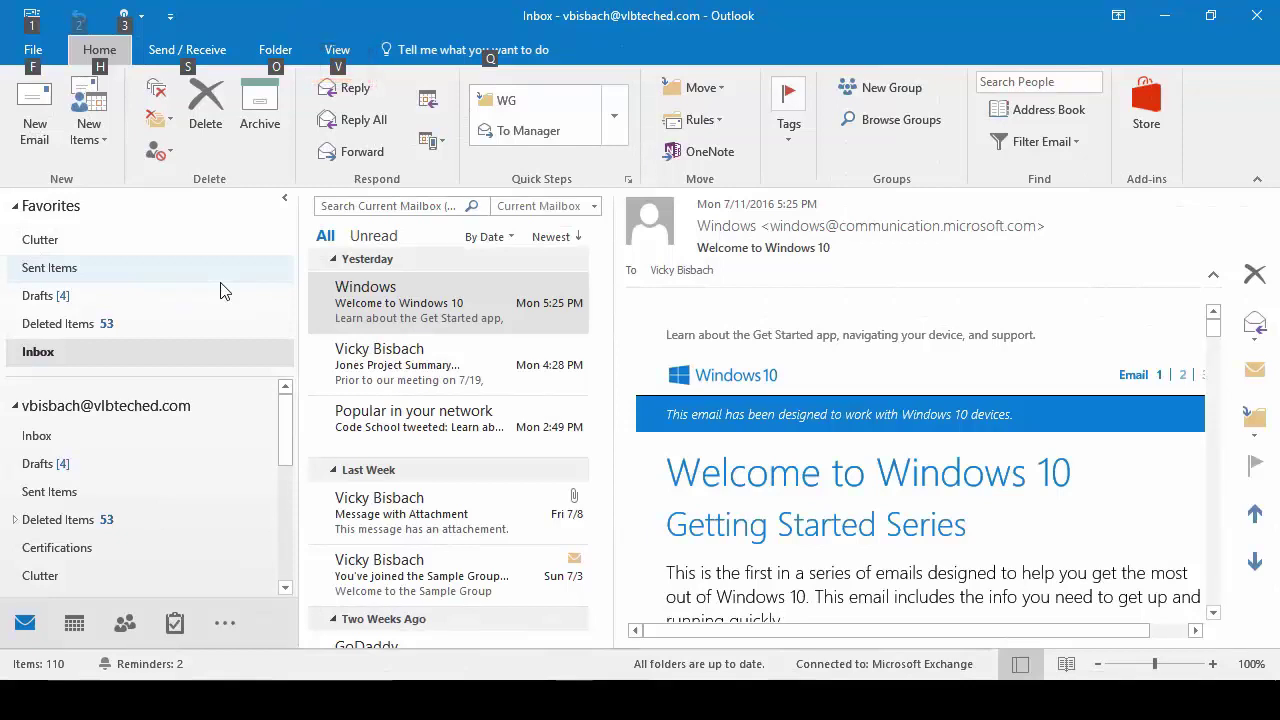
# Review the Inbox's Compact, Single and Preview views in Manage All Views, then close it.
pyautogui.press('v')
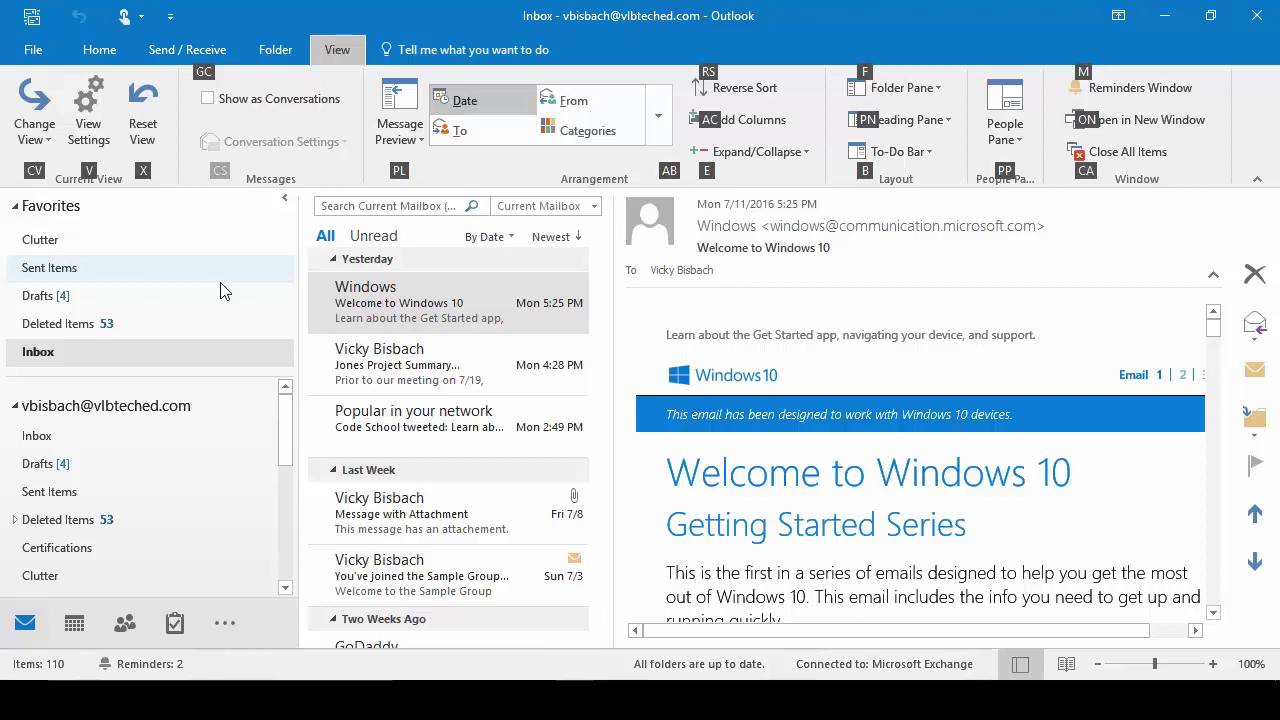
pyautogui.press('c')
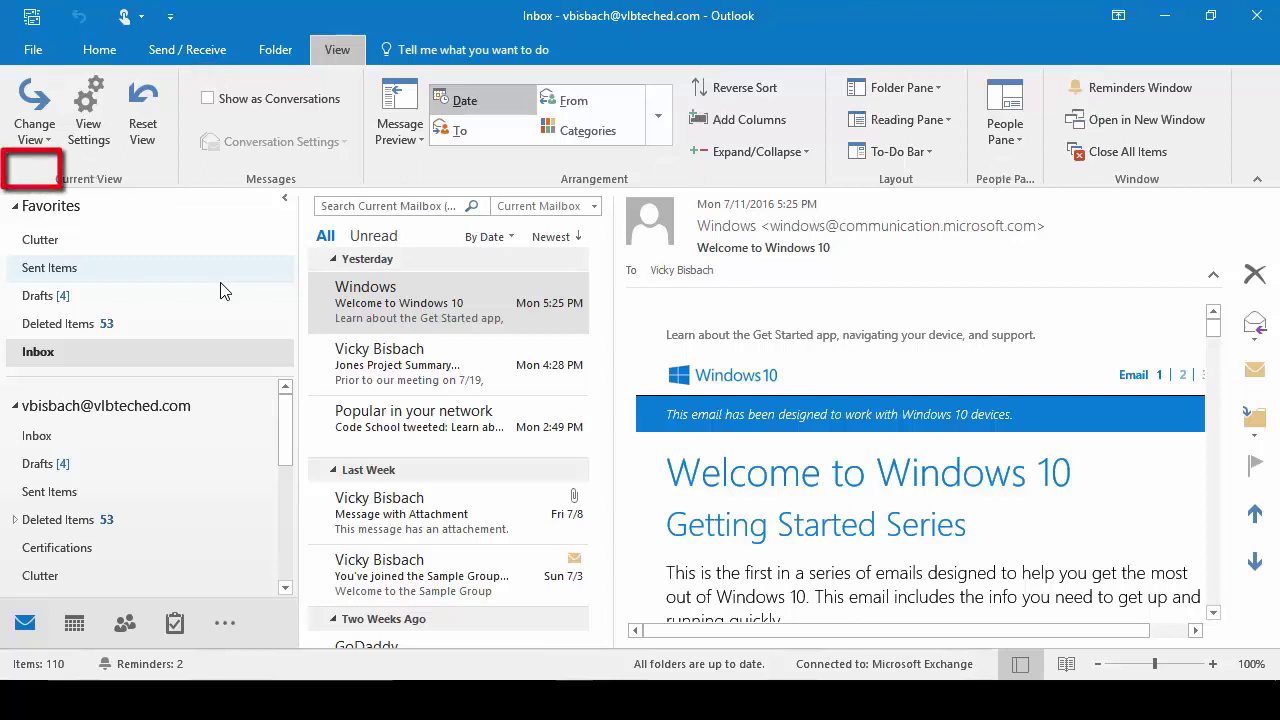
pyautogui.press('v')
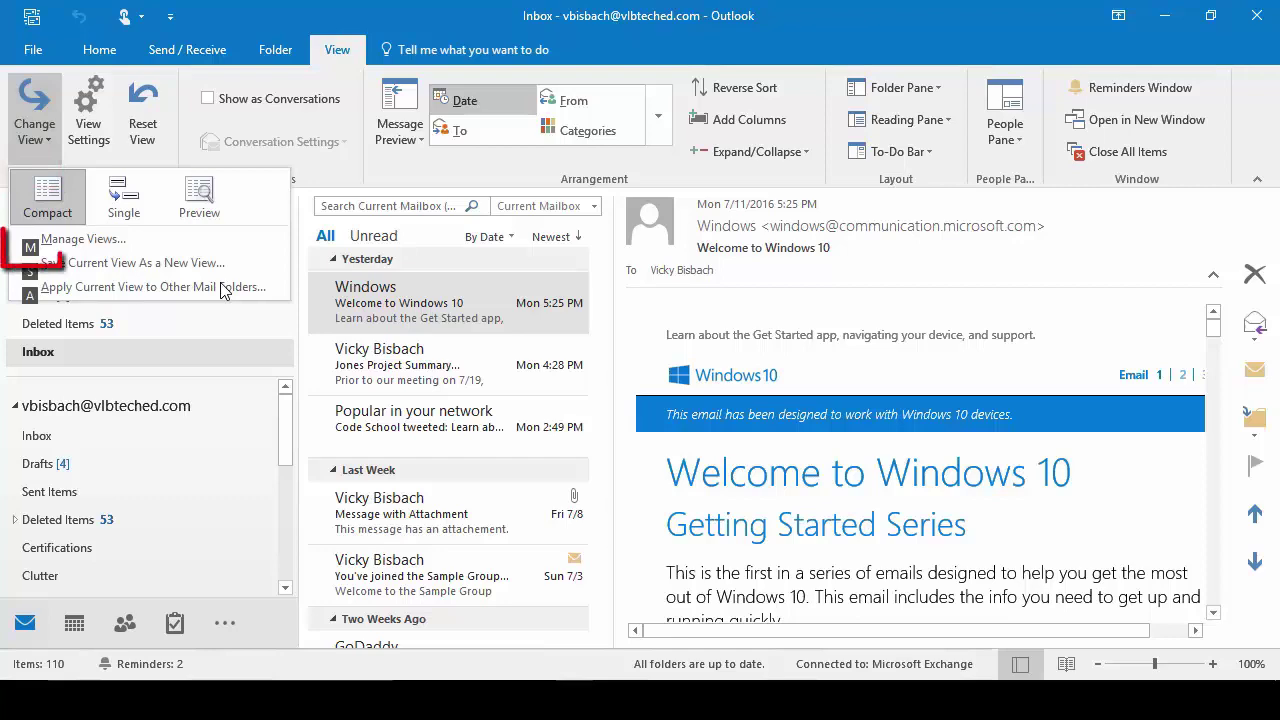
pyautogui.press('m')
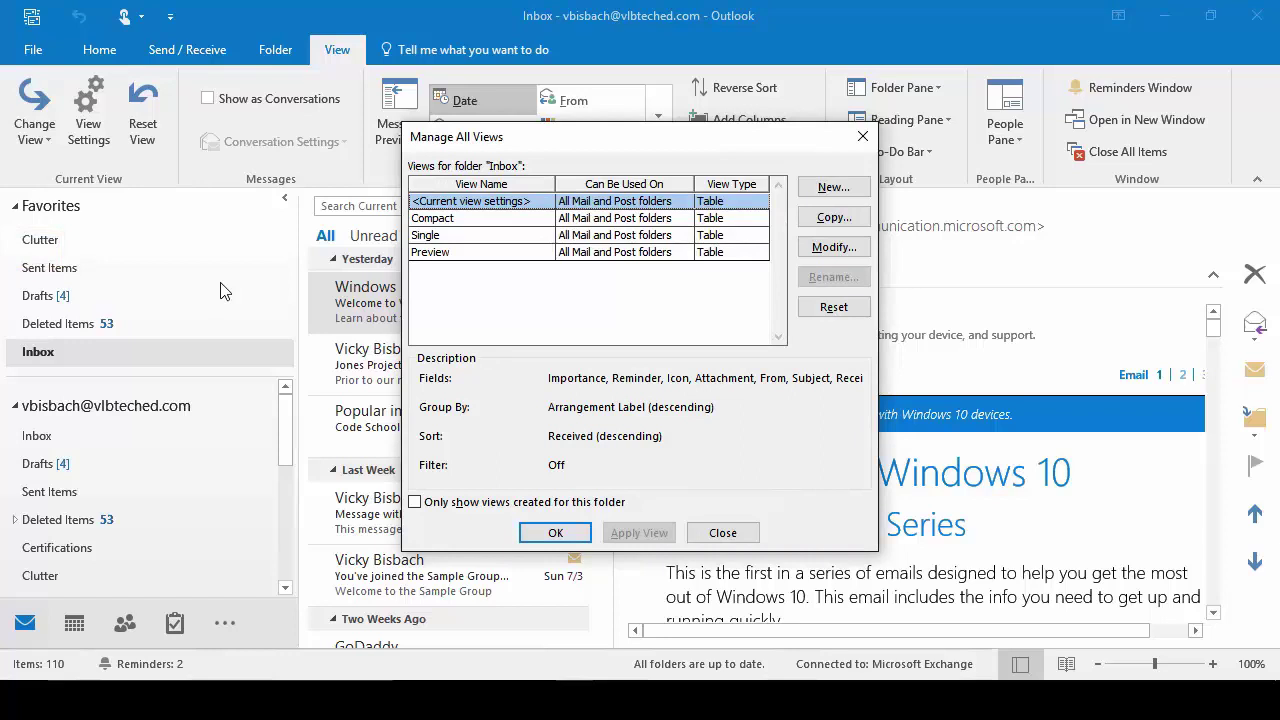
pyautogui.click(862, 136)
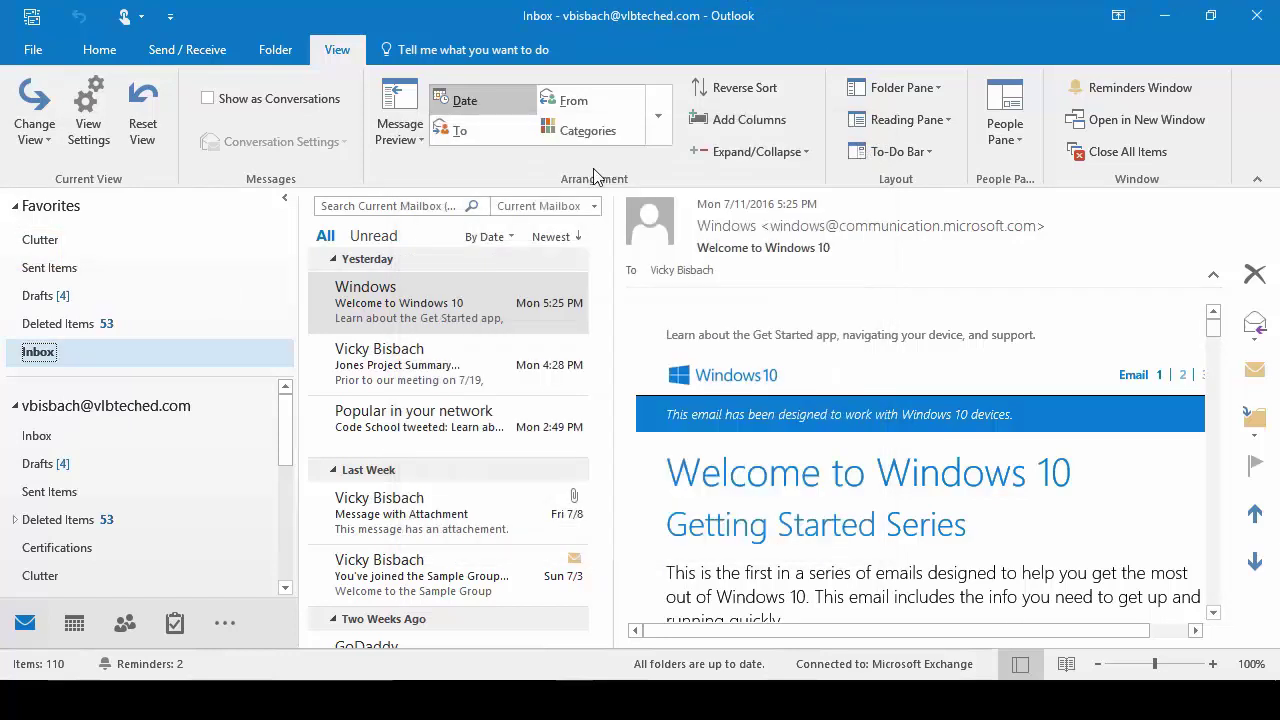
# Show the Home tab KeyTips, step back to the top-level KeyTips, then toggle them off.
pyautogui.press('alt')
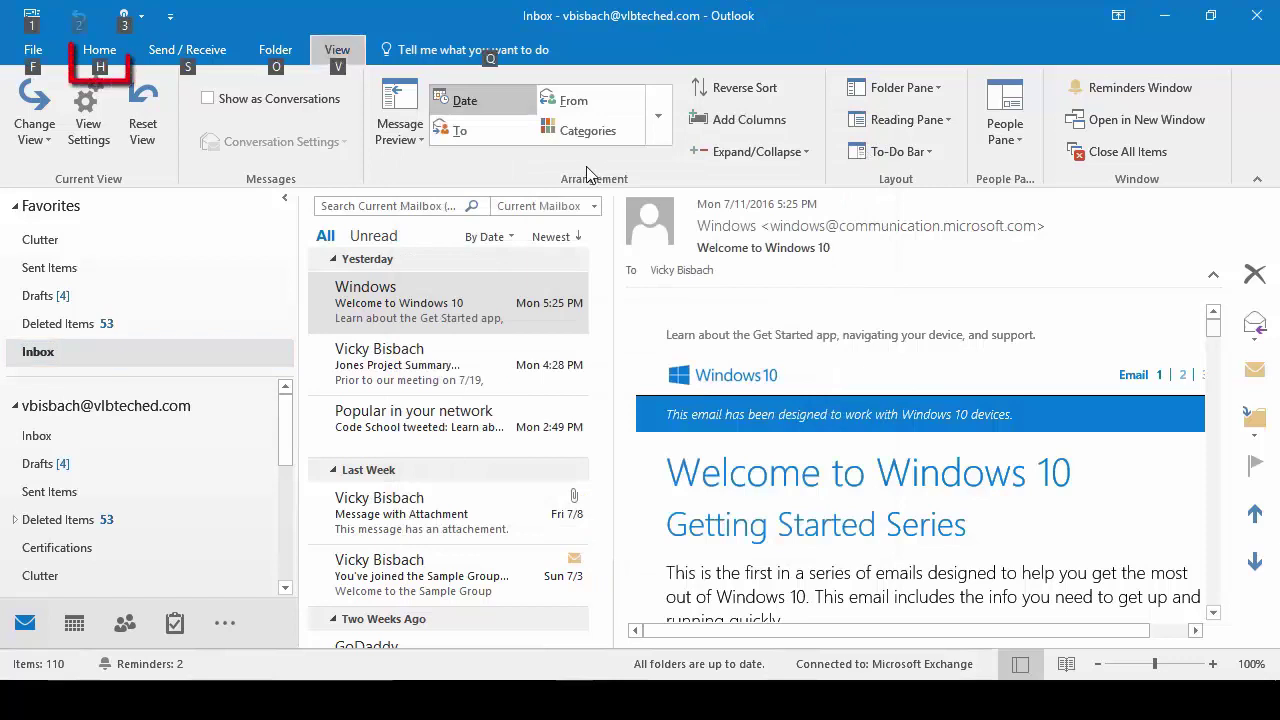
pyautogui.press('h')
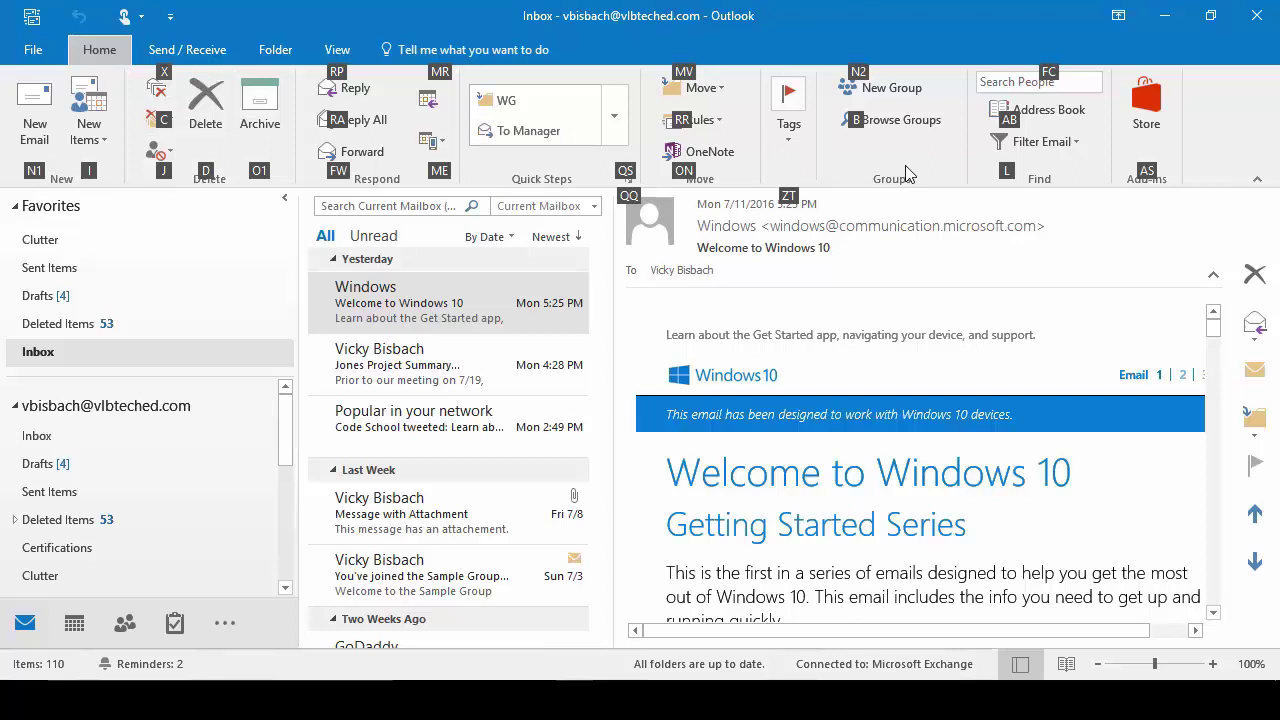
pyautogui.press('Escape')
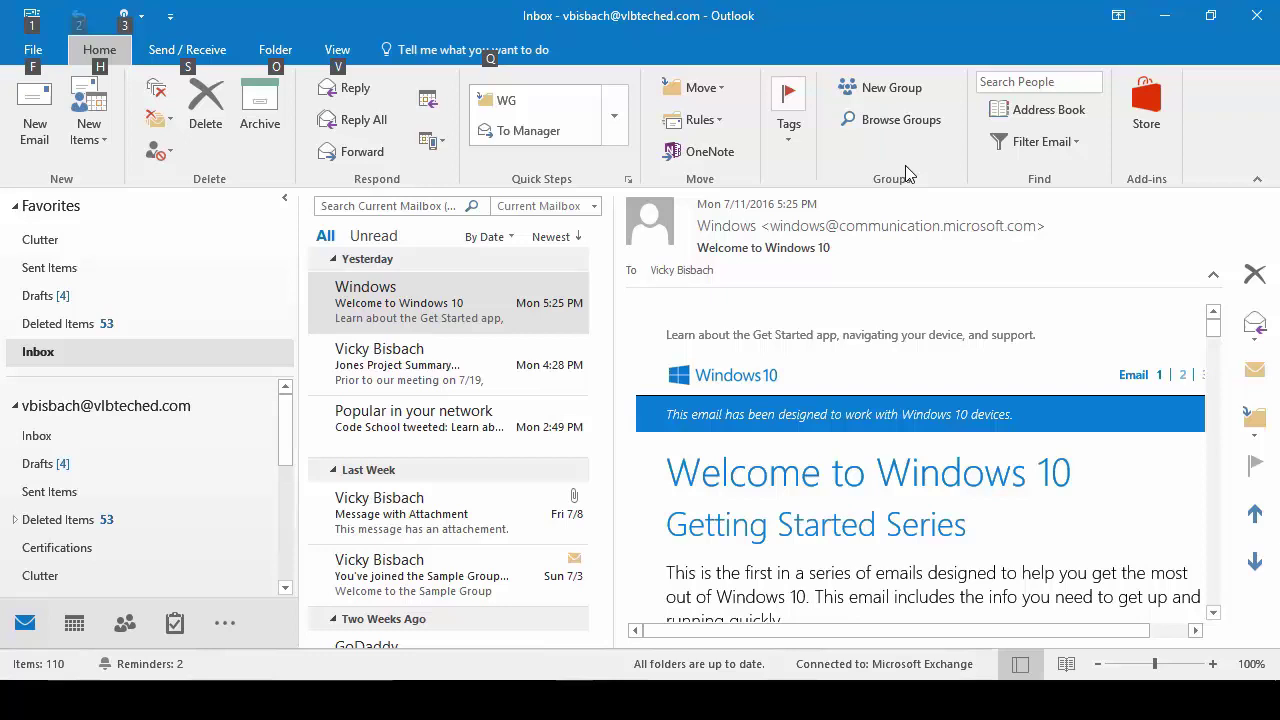
pyautogui.press('alt')
pyautogui.press('alt')
# Open the Inbox's Copy Folder dialog from the Folder tab KeyTips, then cancel it.
pyautogui.press('o')
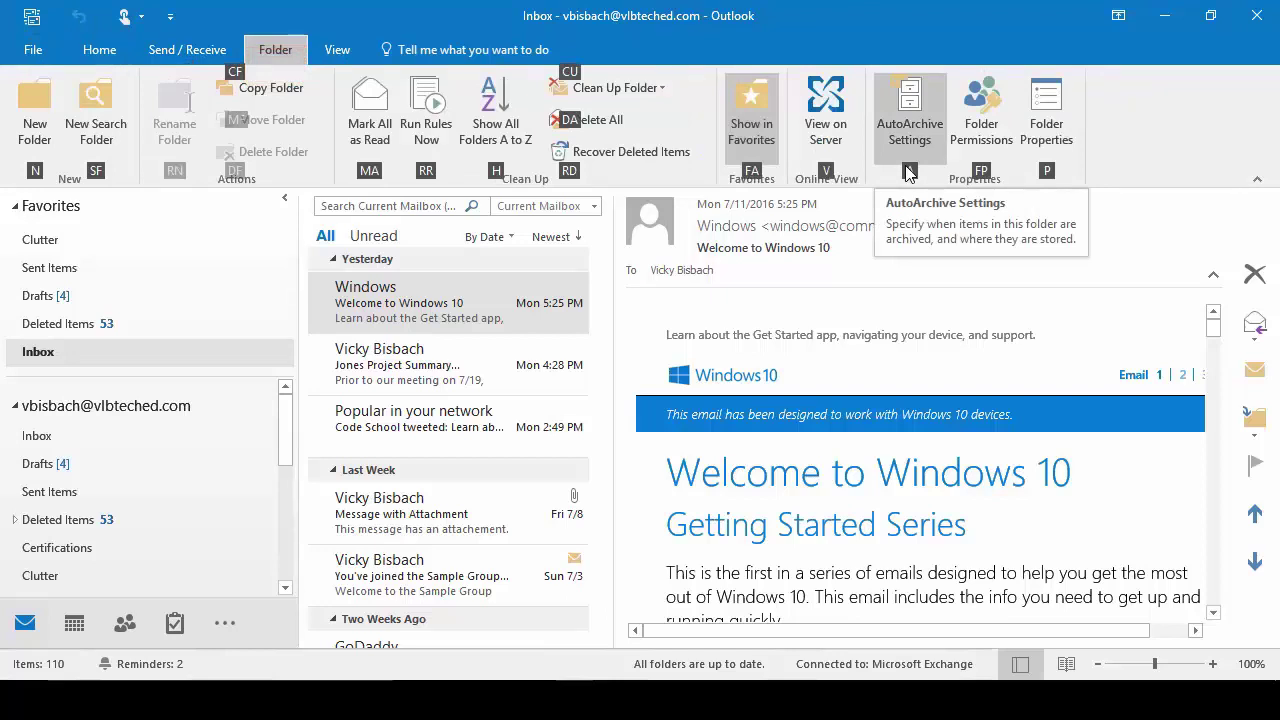
pyautogui.press('c')
pyautogui.press('f')
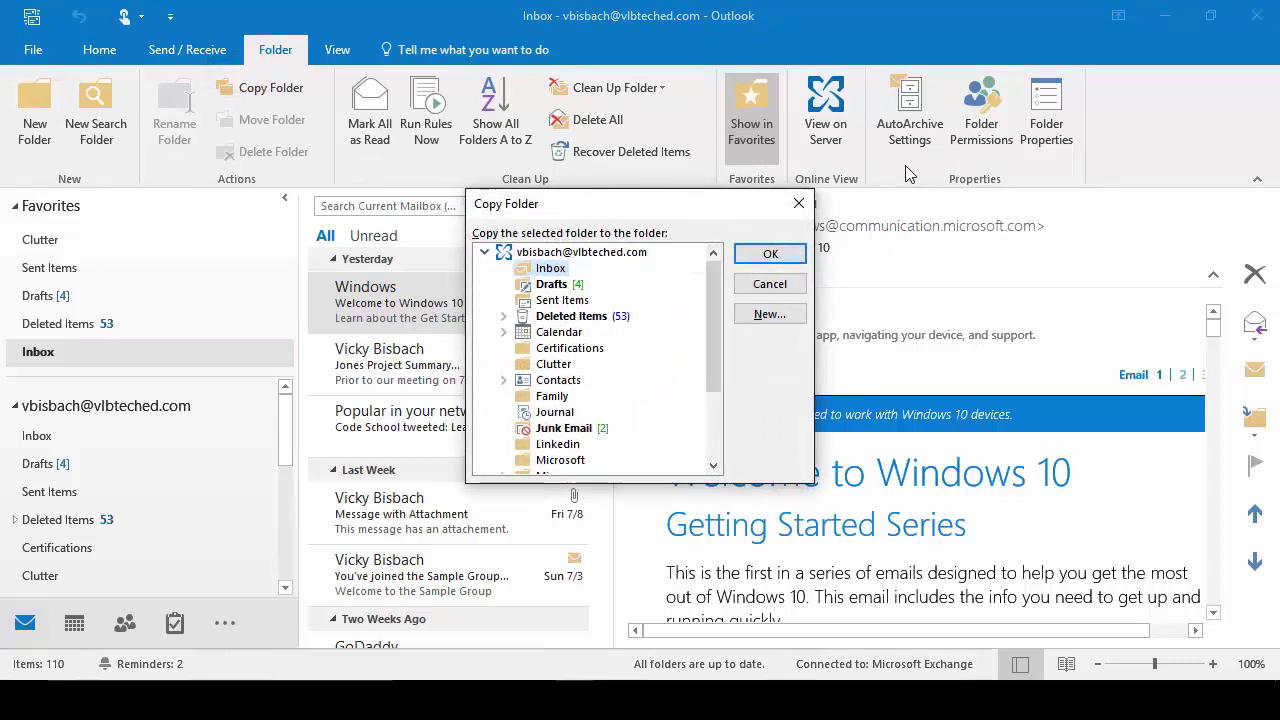
pyautogui.click(799, 206)
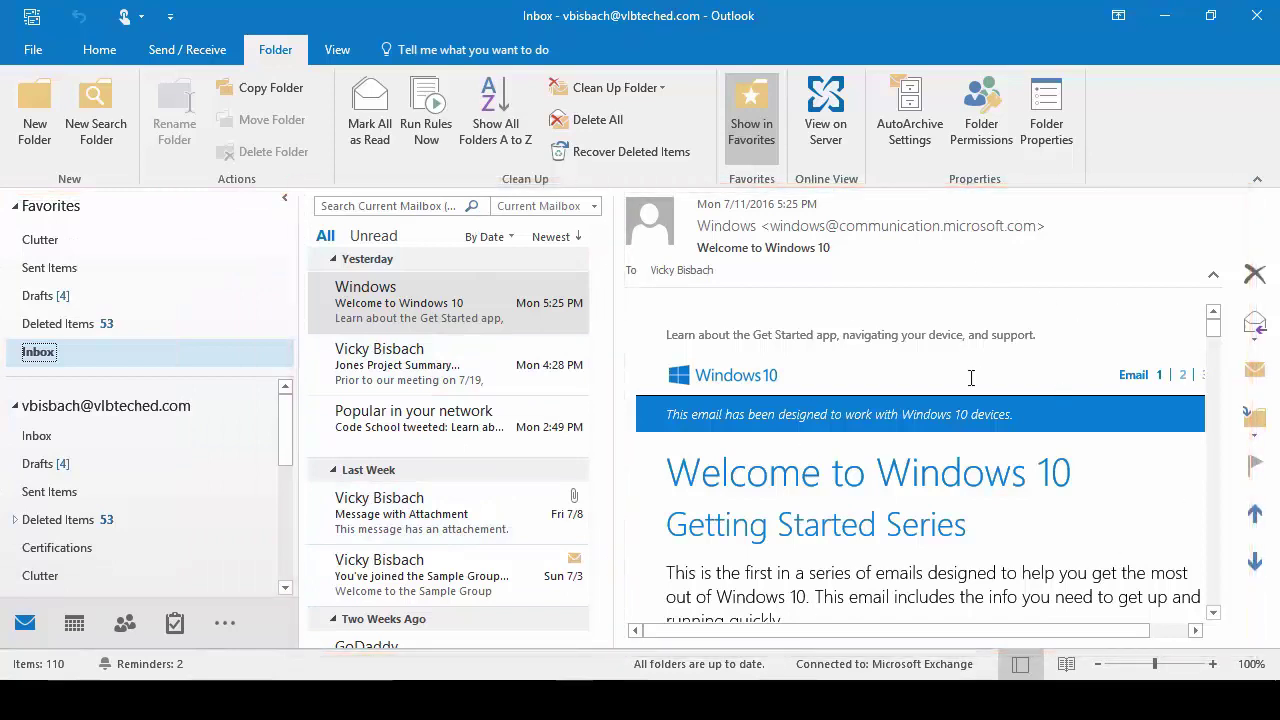
# Open the Drafts folder with its 3 drafts and display the ribbon KeyTips.
pyautogui.click(43, 463)
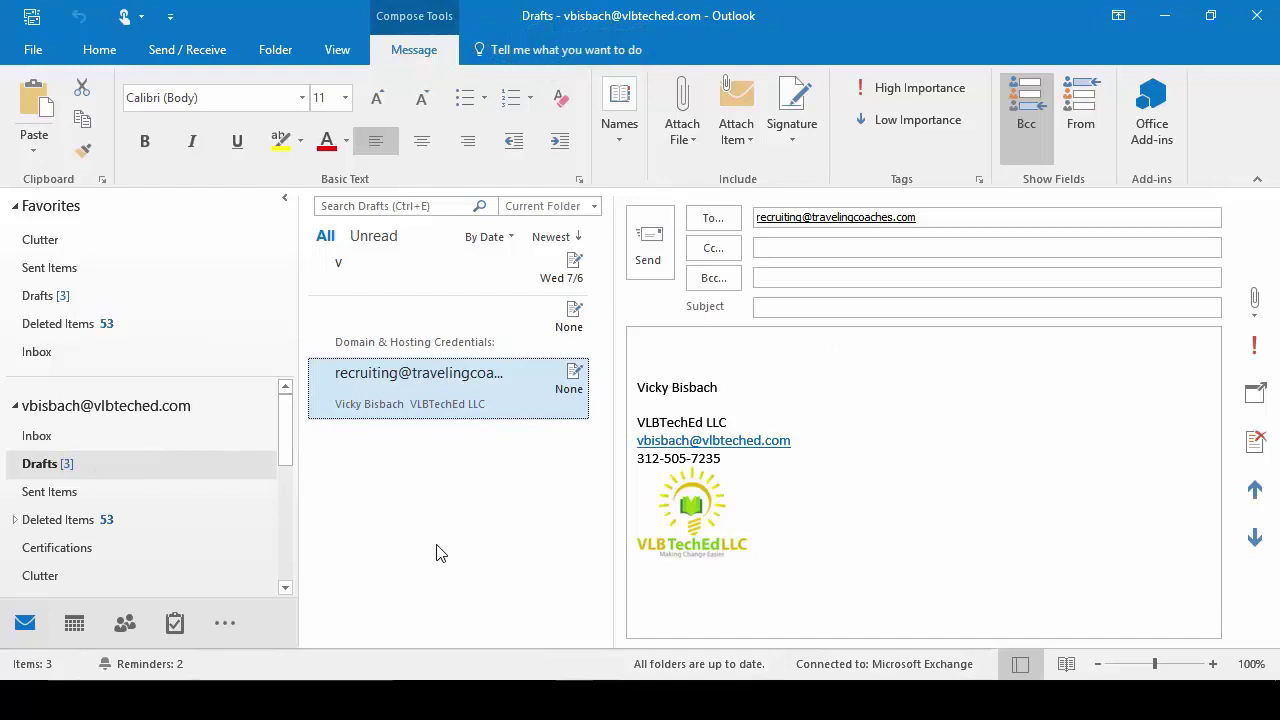
pyautogui.press('alt')
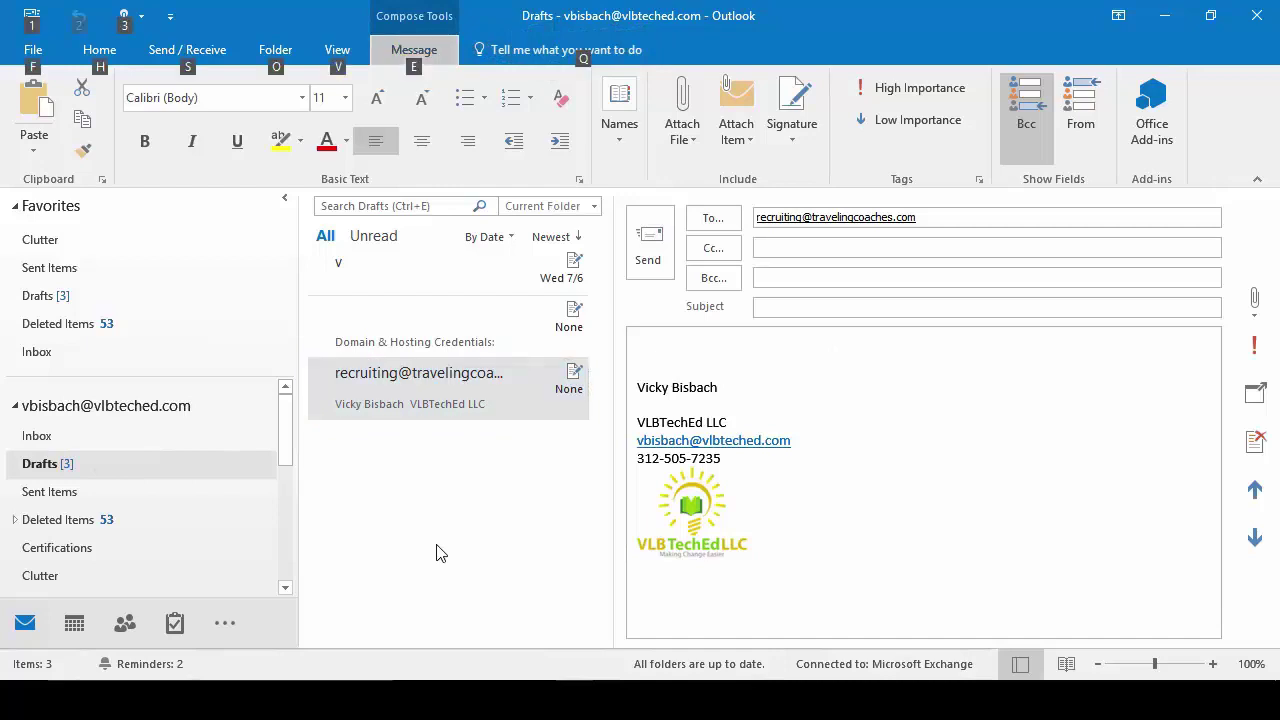